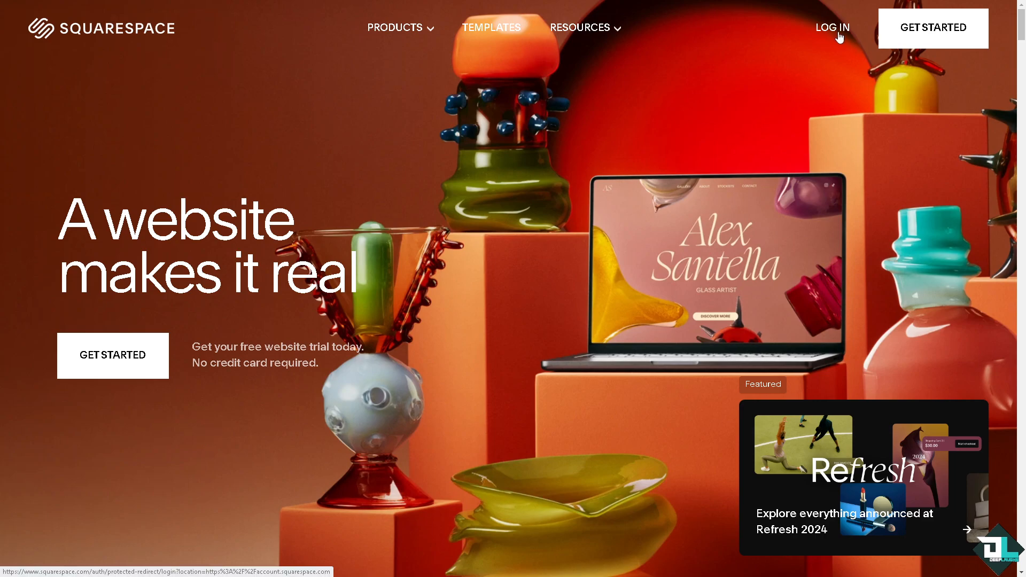
left_click(137, 368)
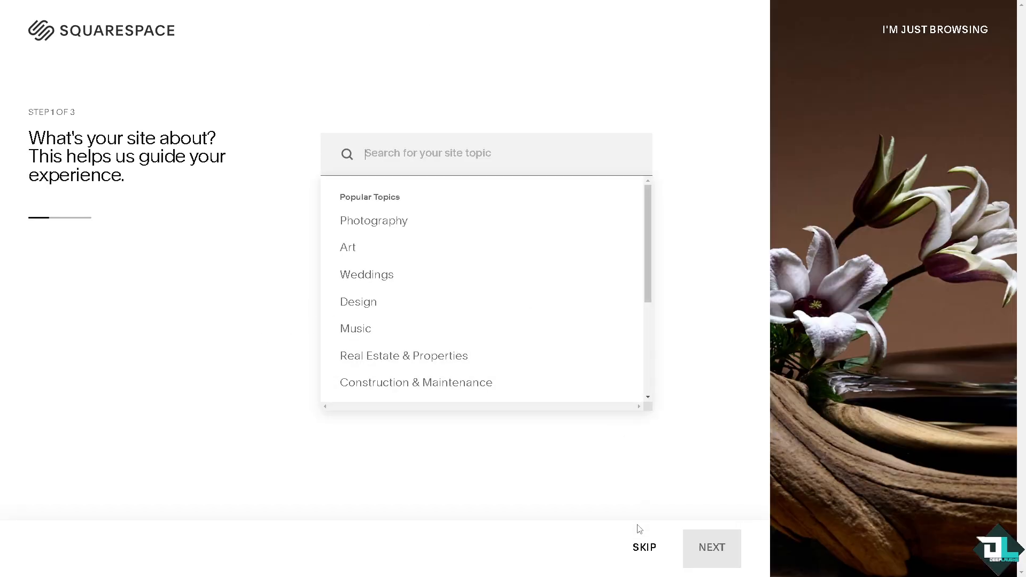
left_click(645, 548)
left_click(646, 548)
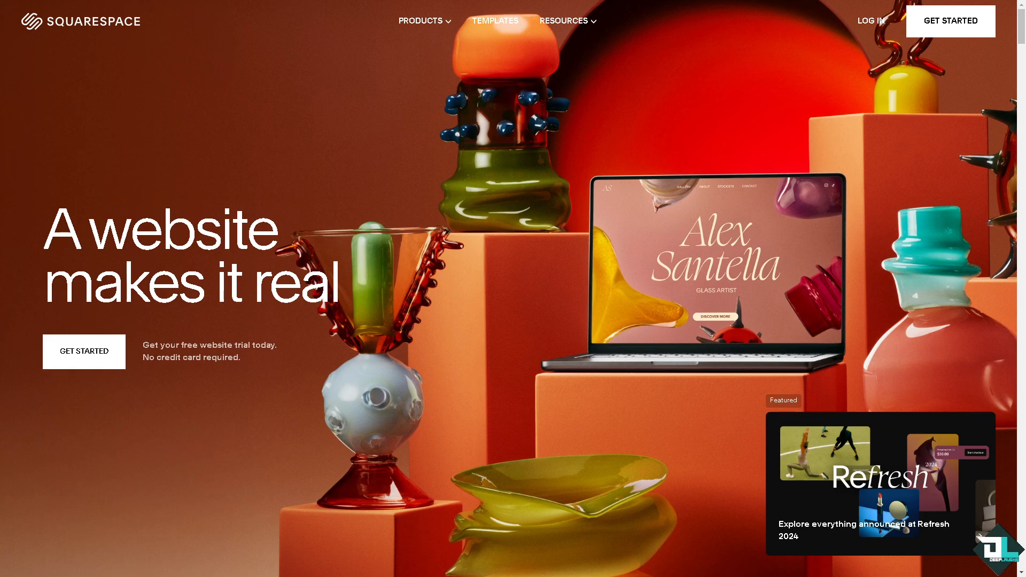
Log in, open the Deep Laughs website from the account dashboard and start editing its homepage.
left_click(883, 28)
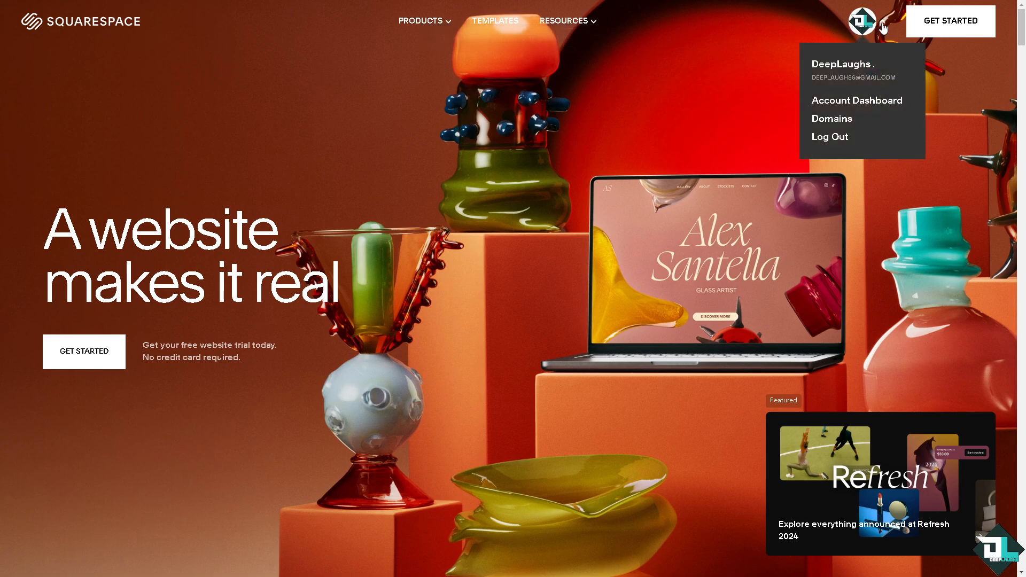
left_click(845, 105)
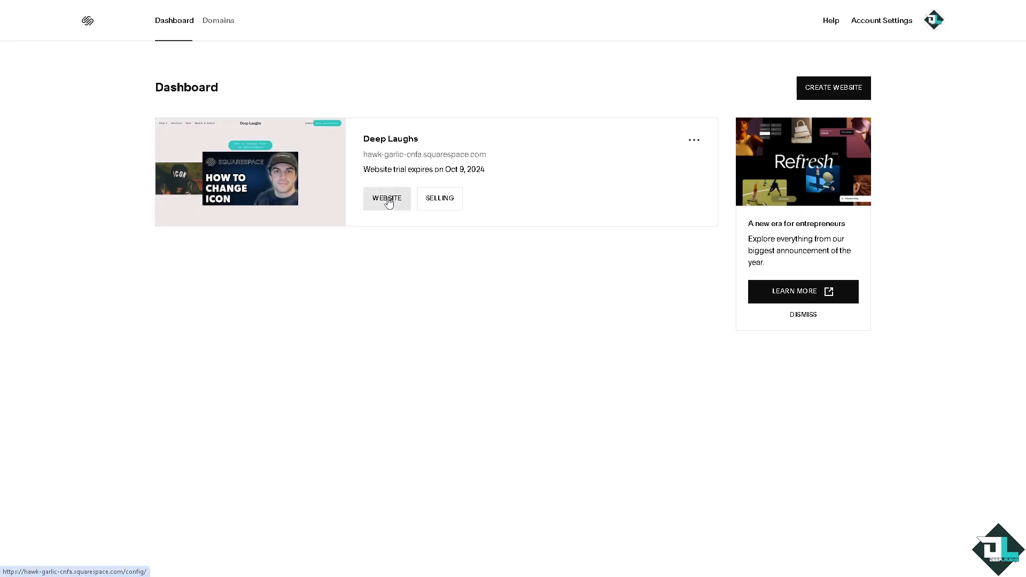
left_click(221, 180)
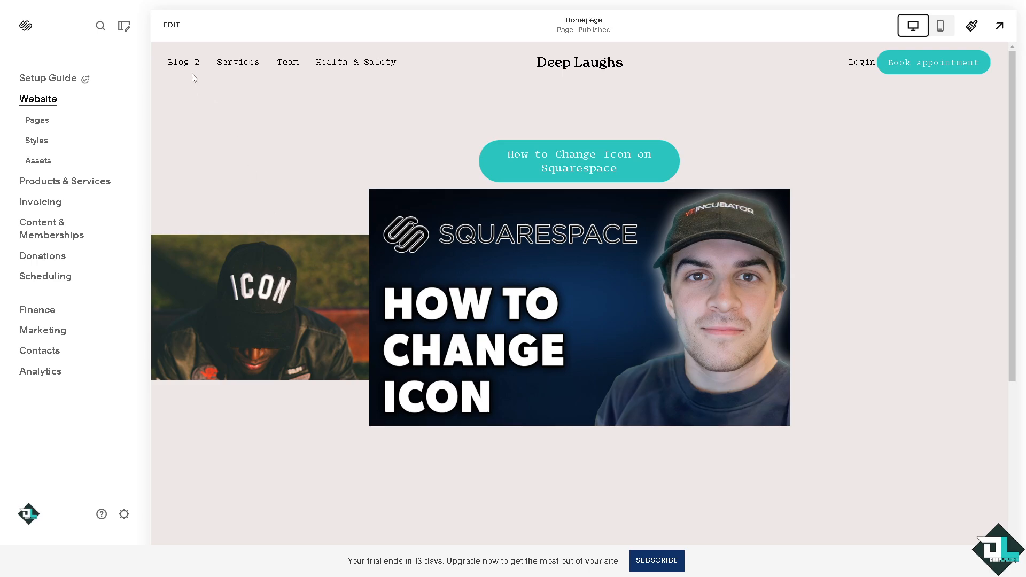
left_click(172, 24)
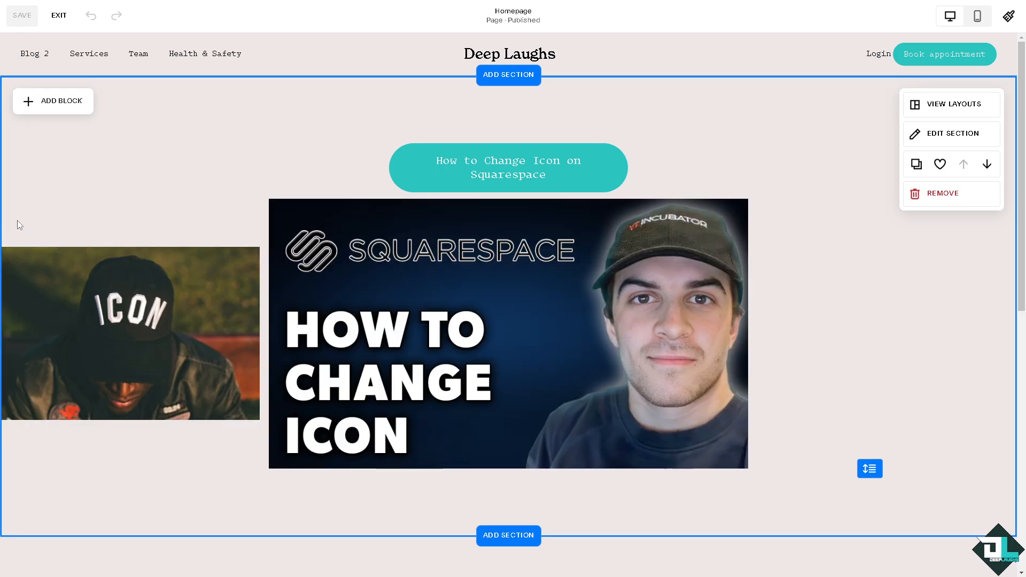
Try adjusting the ICON cap image with brightness -41, contrast -88, saturation -100, sharpness 100 and blur 27.
left_click(38, 245)
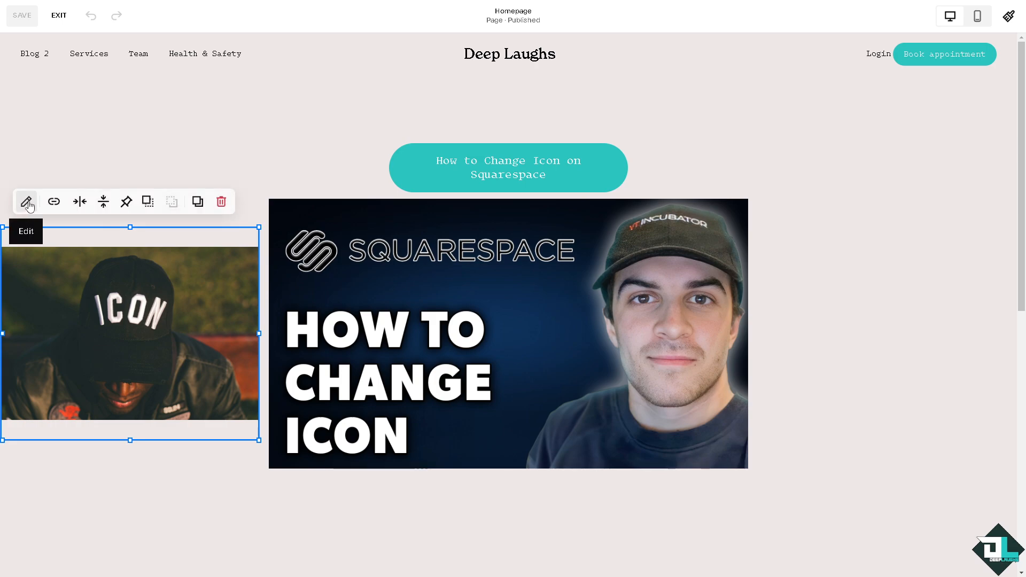
left_click(26, 202)
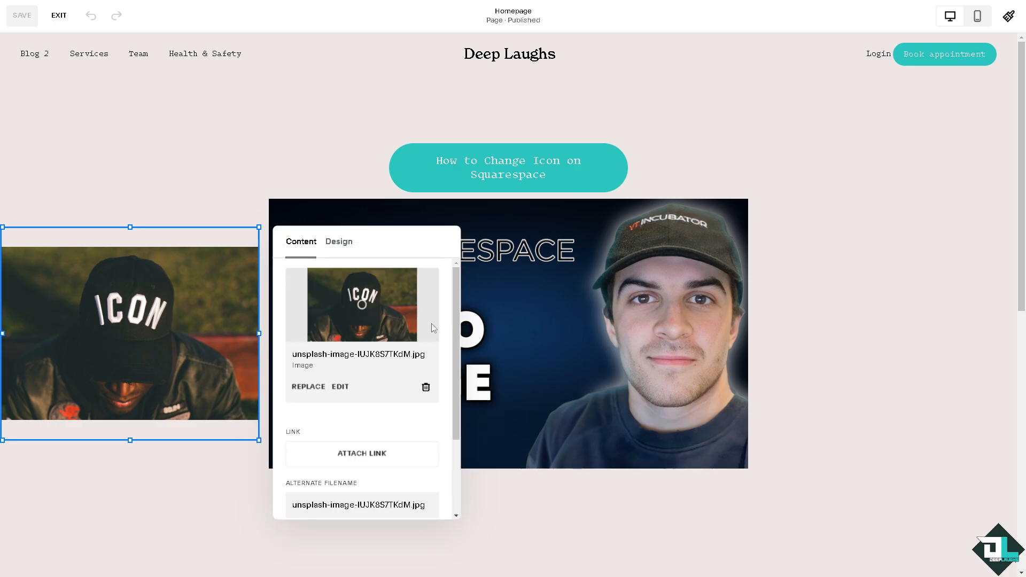
left_click(341, 387)
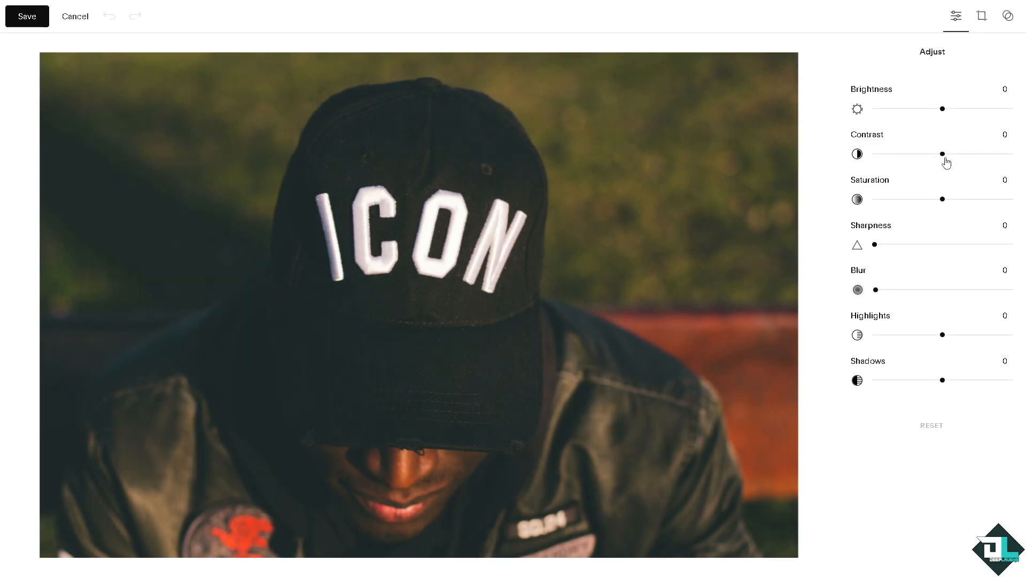
left_click_drag(942, 109, 915, 108)
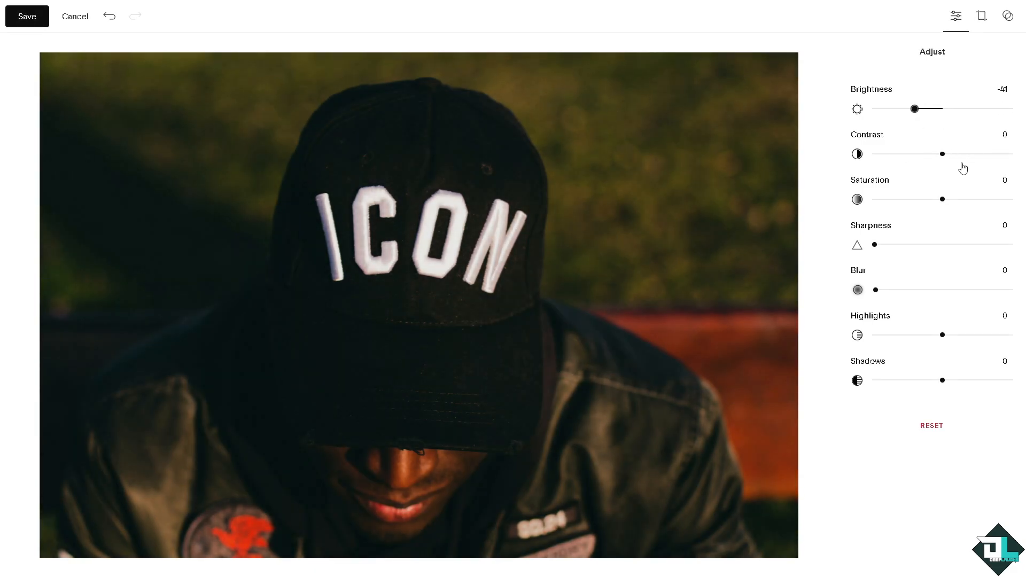
left_click_drag(952, 151, 882, 153)
left_click_drag(936, 199, 872, 199)
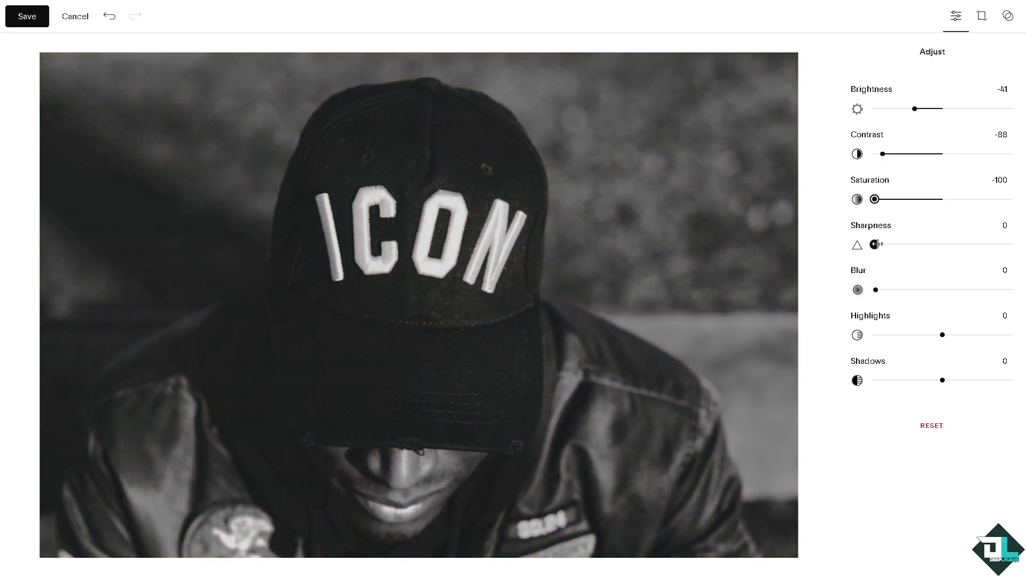
left_click_drag(875, 244, 1012, 244)
left_click_drag(875, 290, 912, 289)
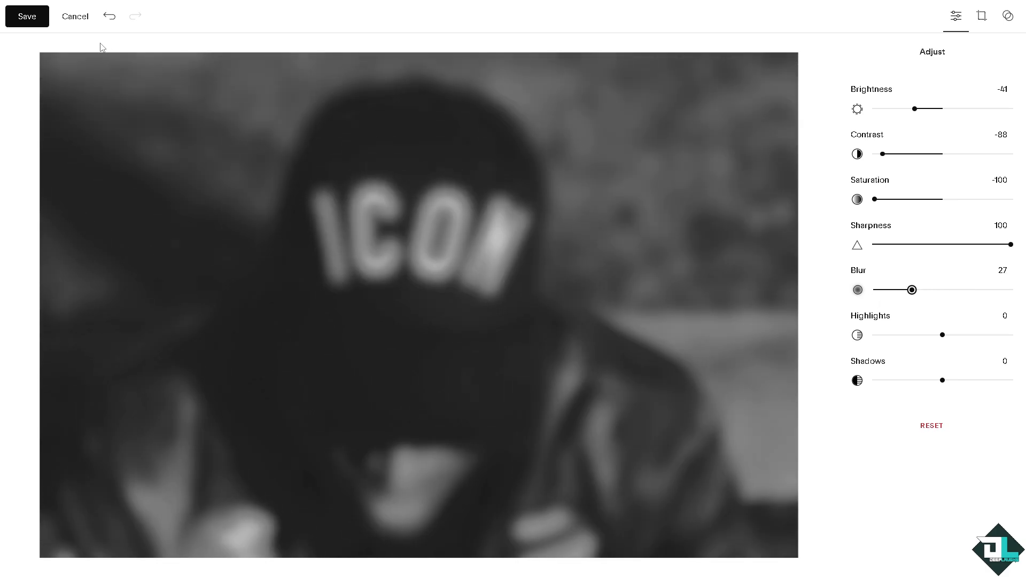
Undo the last blur change, reset all image adjustments and leave the image editor without saving.
left_click(101, 20)
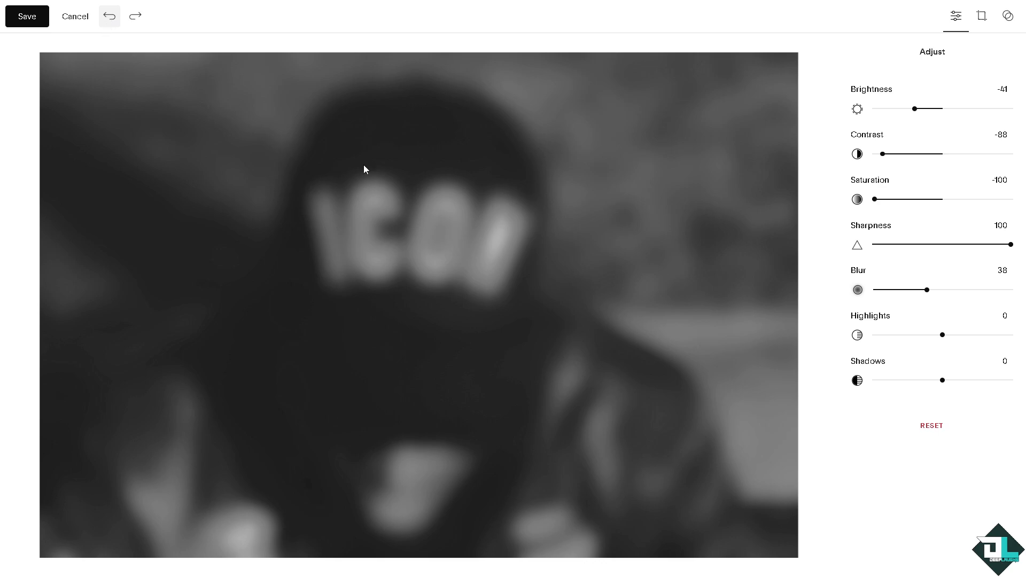
left_click(932, 426)
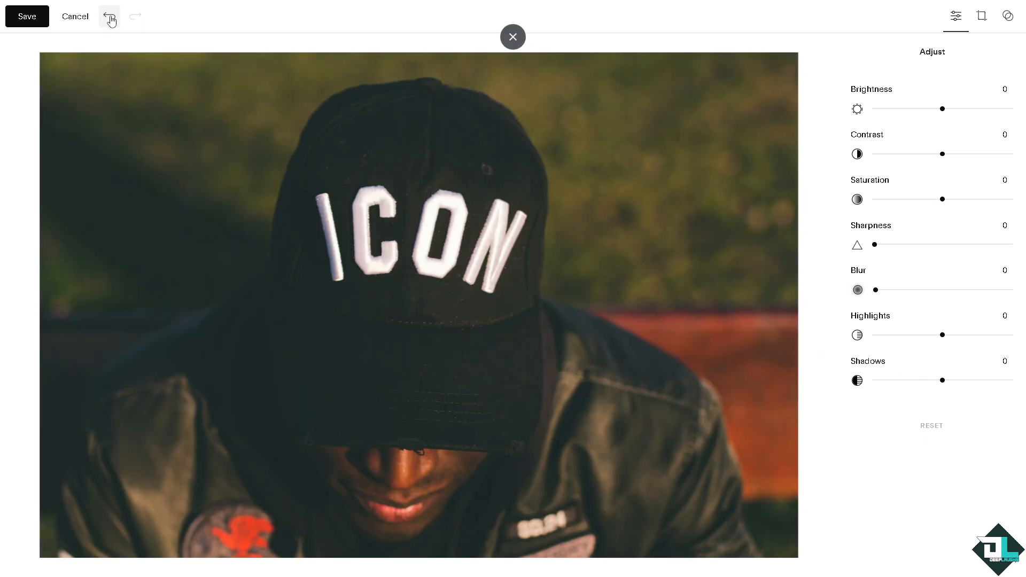
left_click(71, 20)
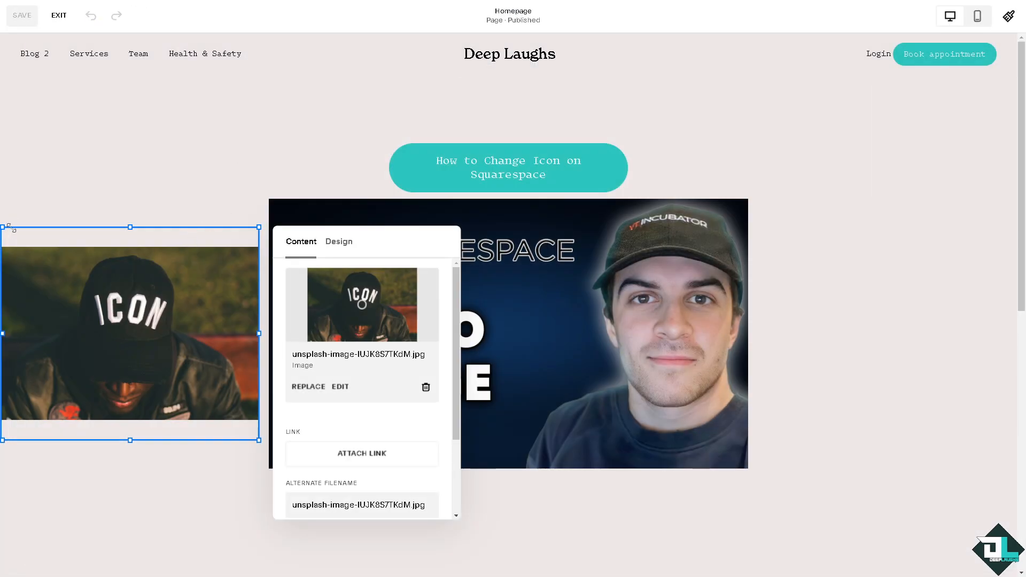
Replace the ICON cap image on the homepage with the uploaded file DL thumbnail.png and save the page.
left_click(124, 179)
left_click(116, 278)
left_click(28, 202)
left_click(314, 390)
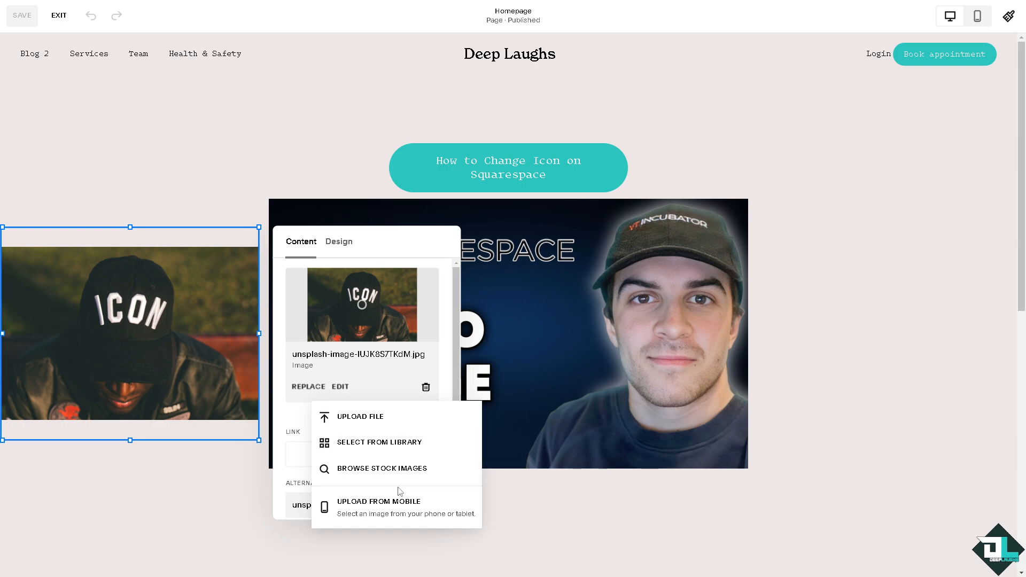
left_click(388, 419)
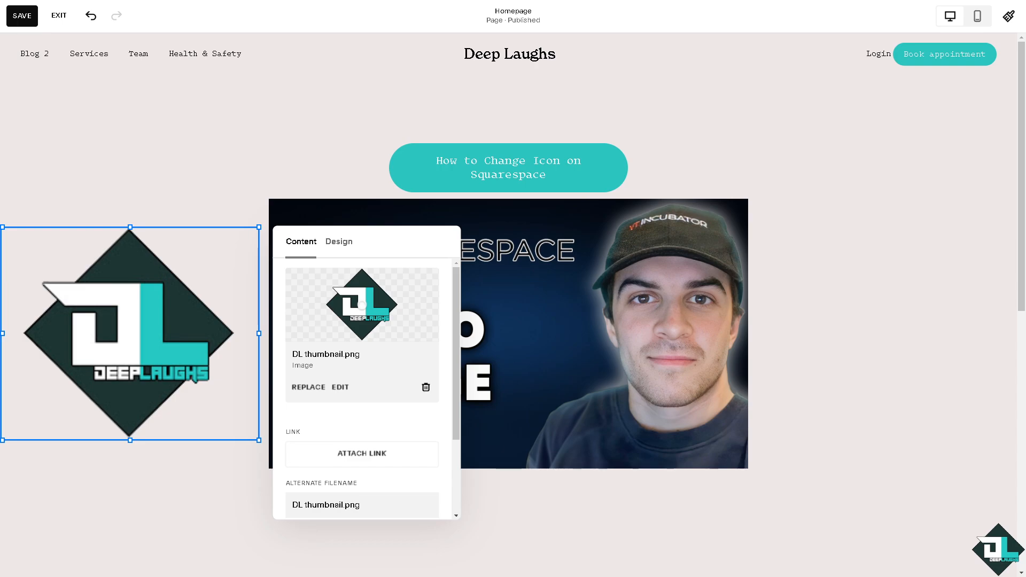
left_click(27, 16)
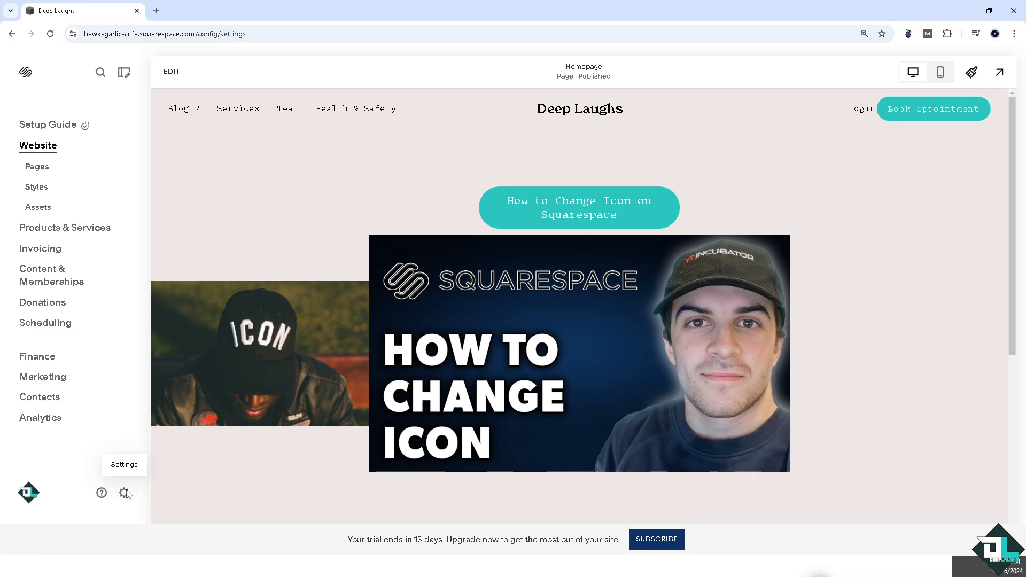
Open the favicon page in the website settings.
left_click(125, 492)
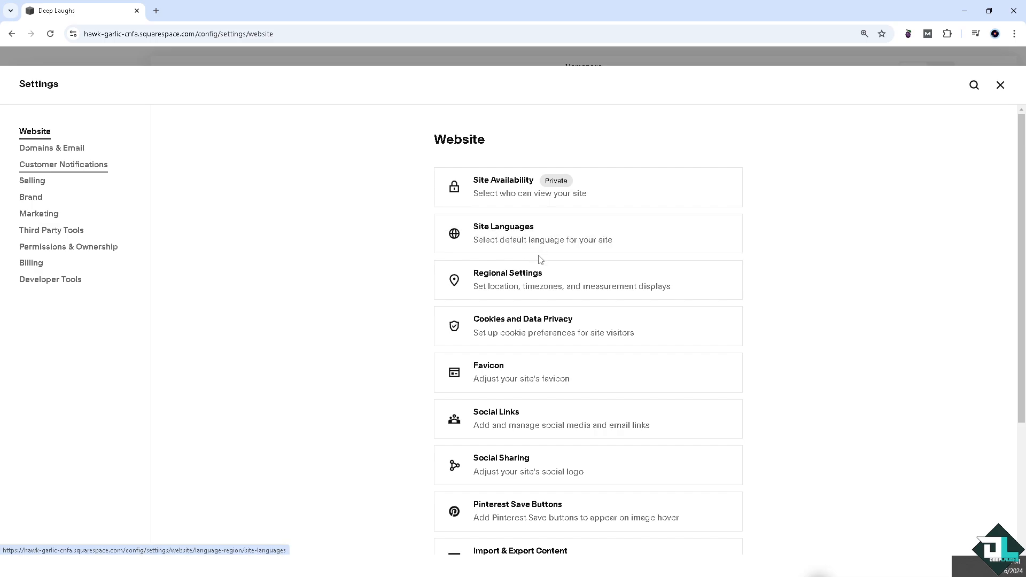
scroll(530, 252, "down", 3)
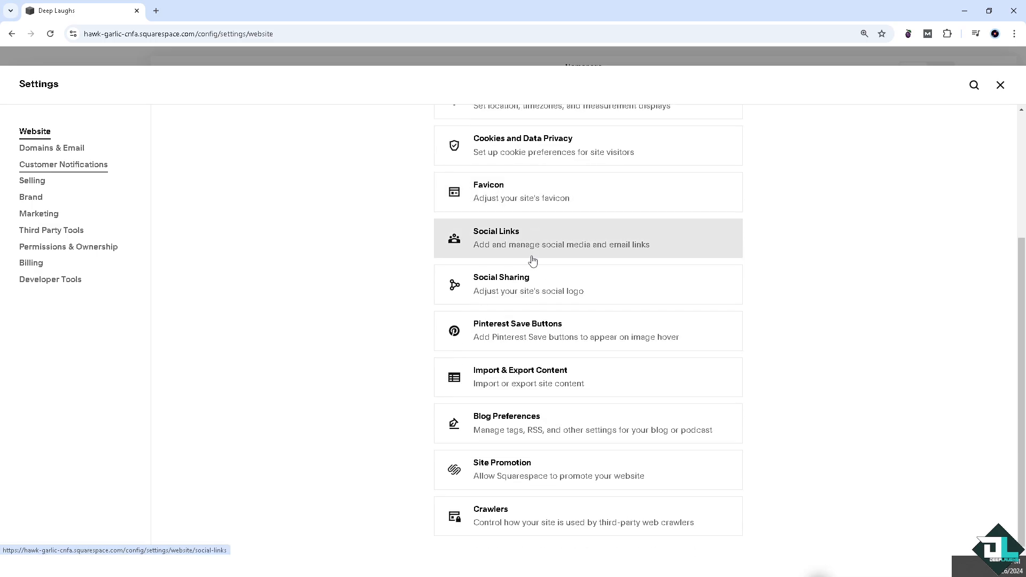
left_click(512, 193)
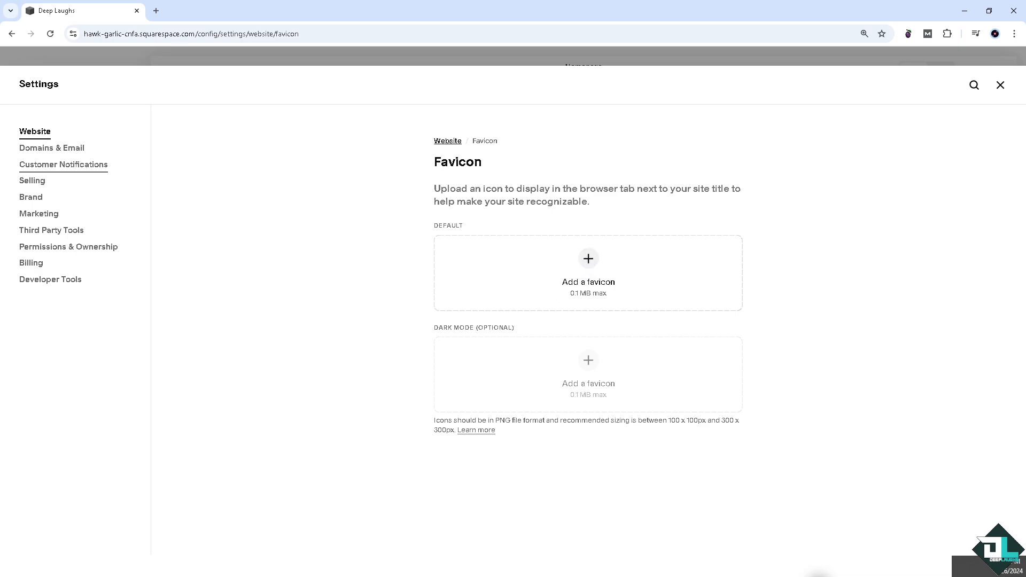
Add DL thumbnail.png from the image library as the site's default favicon.
left_click(570, 274)
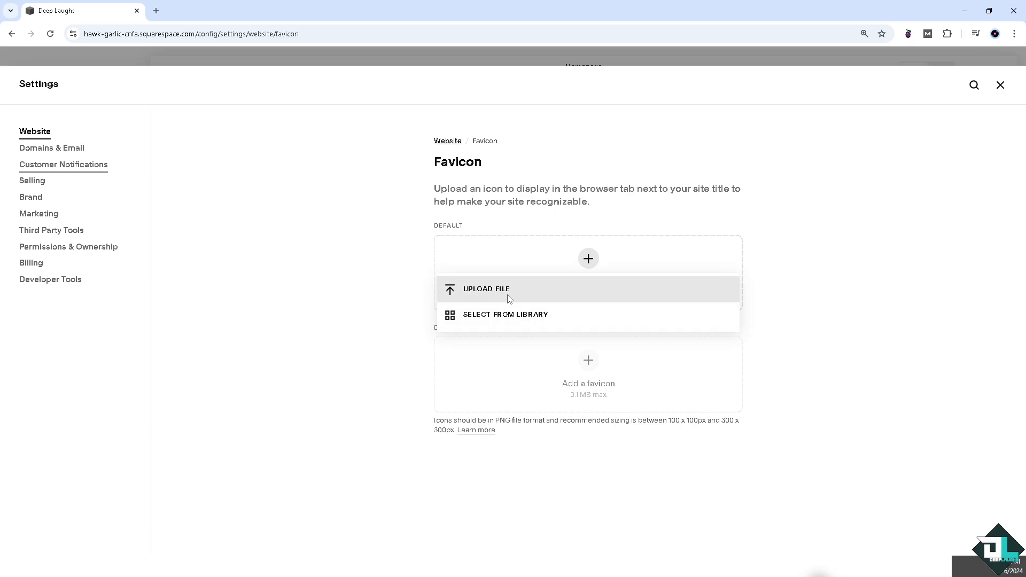
left_click(519, 316)
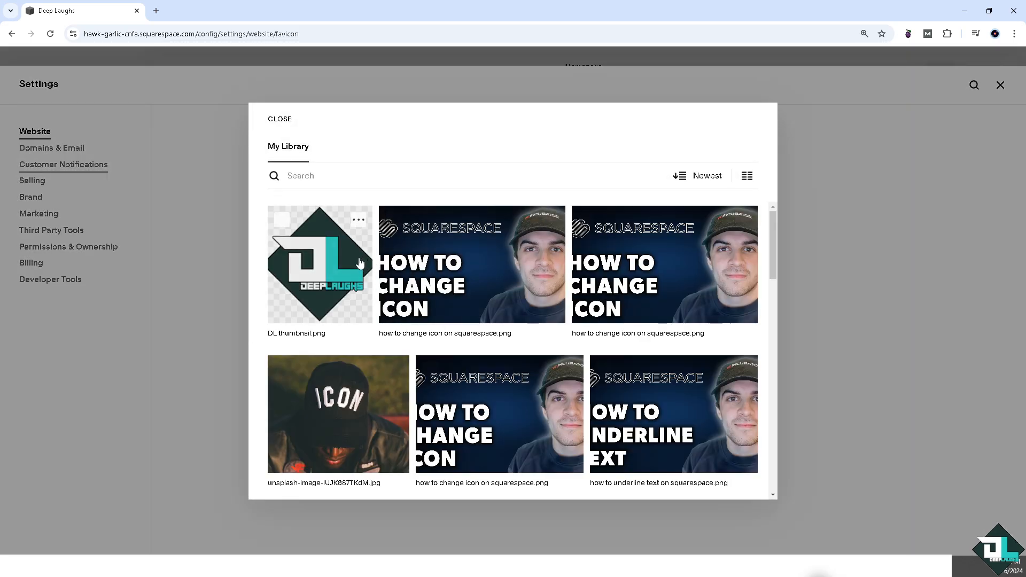
scroll(549, 265, "down", 2)
scroll(549, 264, "down", 10)
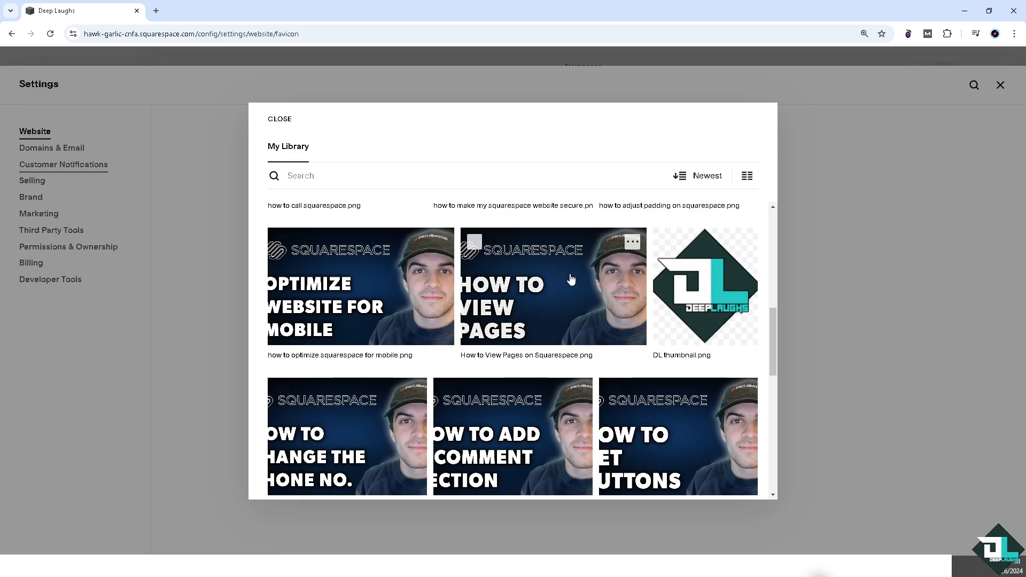
scroll(493, 285, "up", 6)
scroll(494, 284, "up", 3)
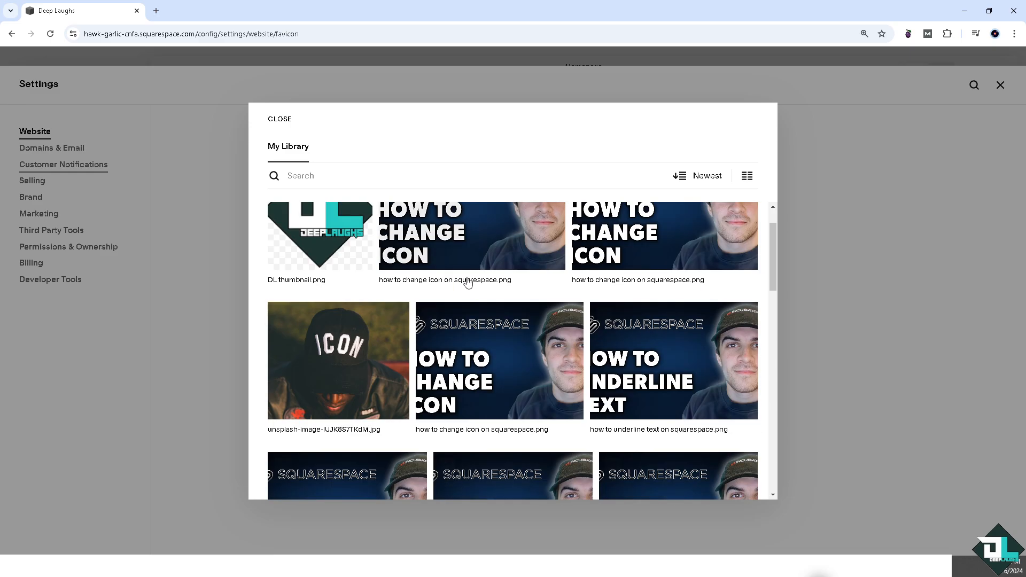
left_click(314, 269)
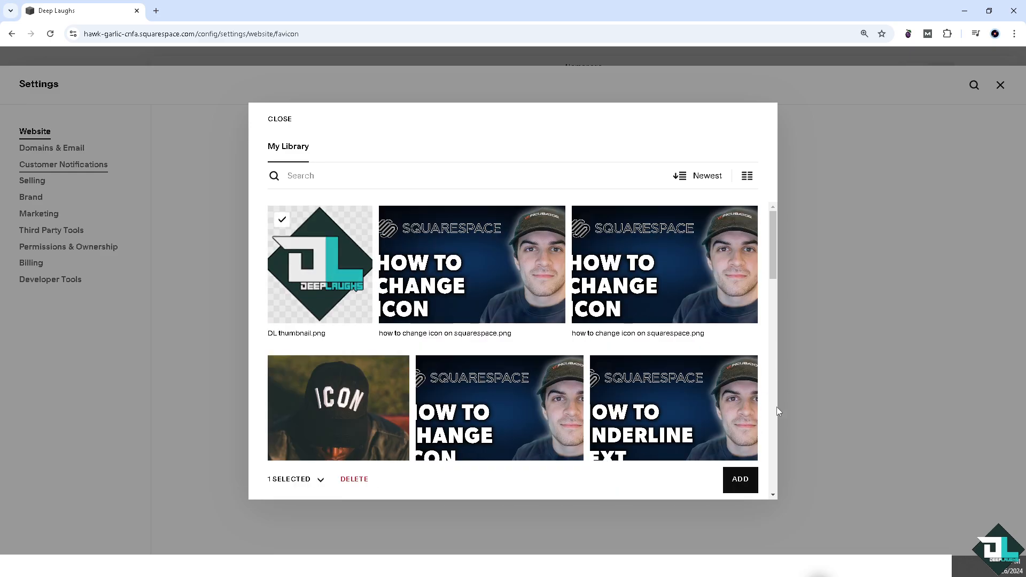
left_click(739, 480)
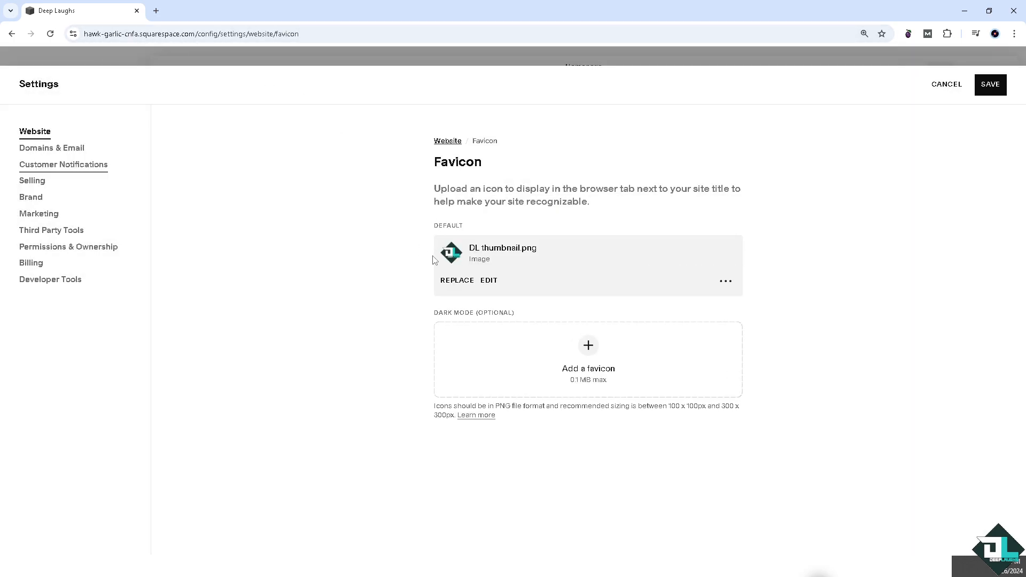
left_click(727, 282)
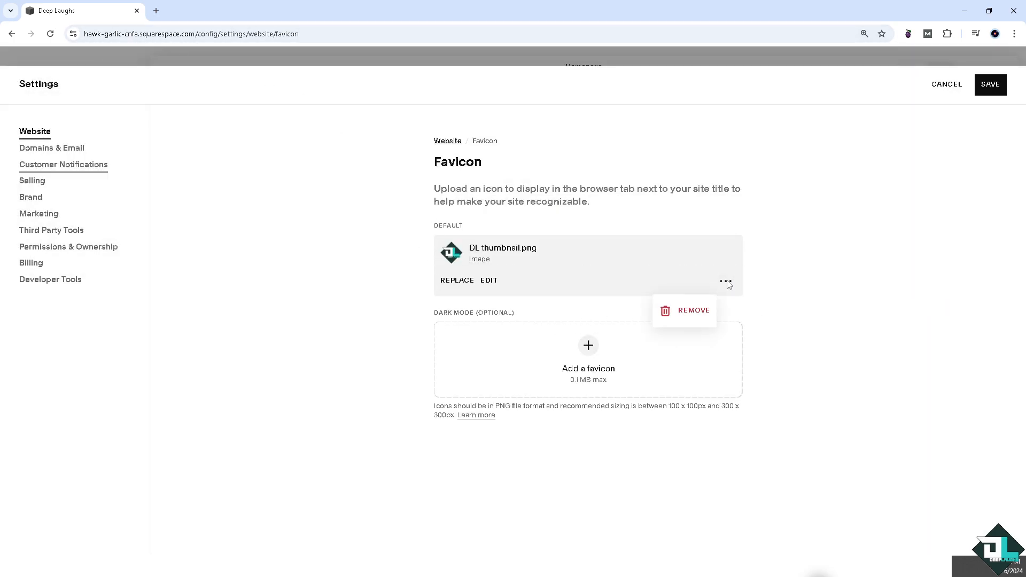
left_click(800, 284)
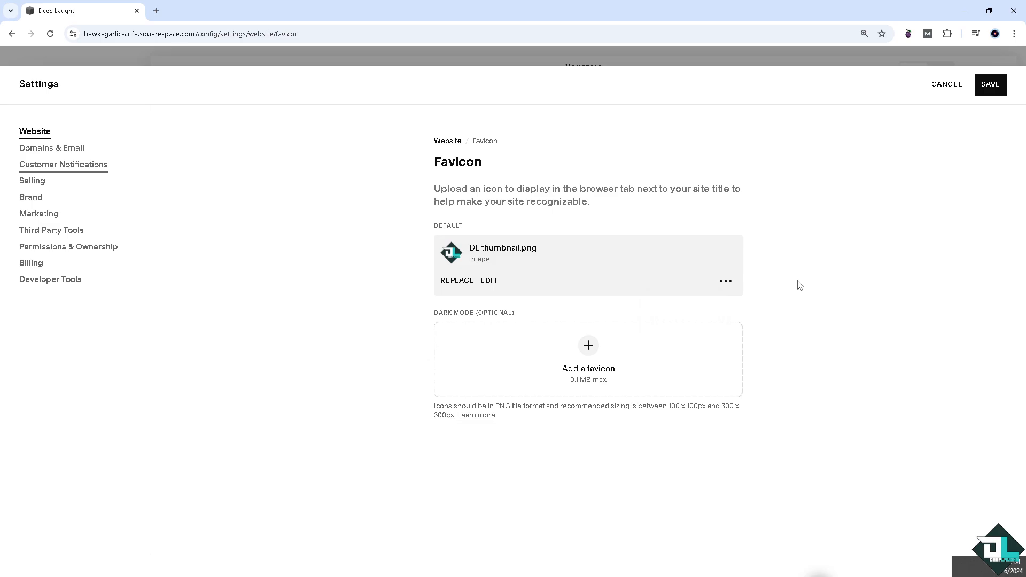
left_click(728, 283)
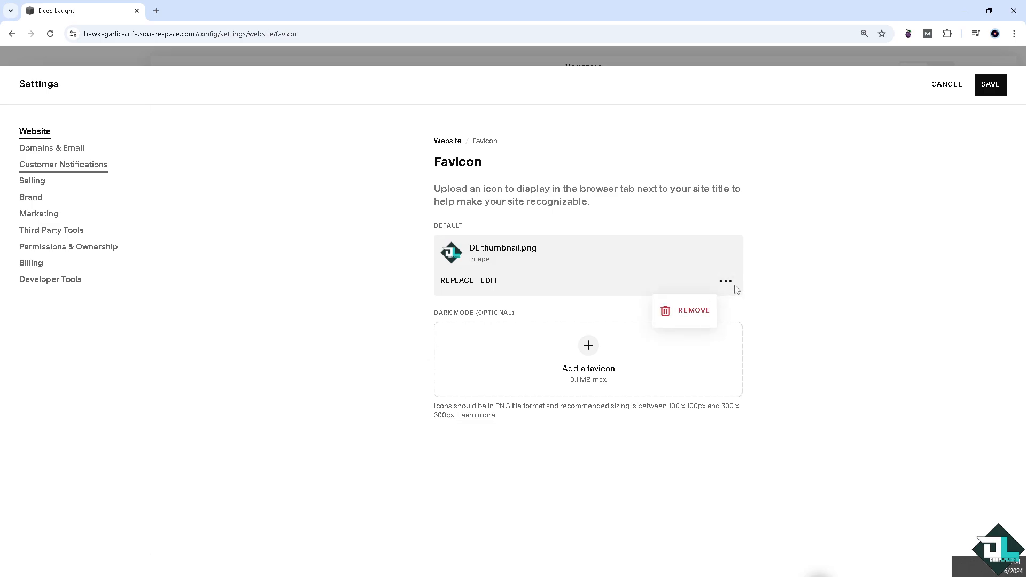
left_click(846, 293)
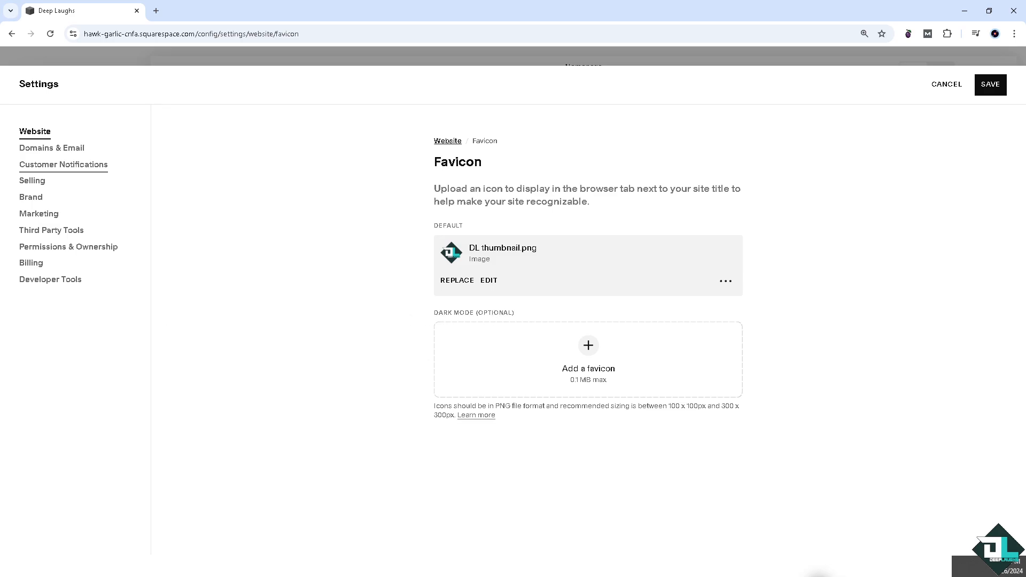
Add ggg.png as the dark mode favicon and save the favicon settings.
left_click(591, 347)
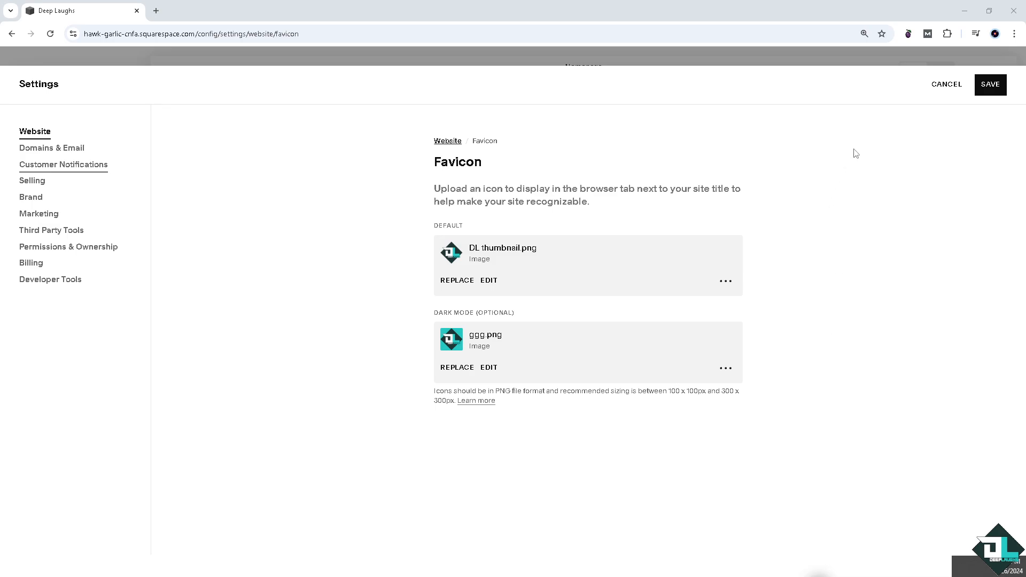
left_click(991, 85)
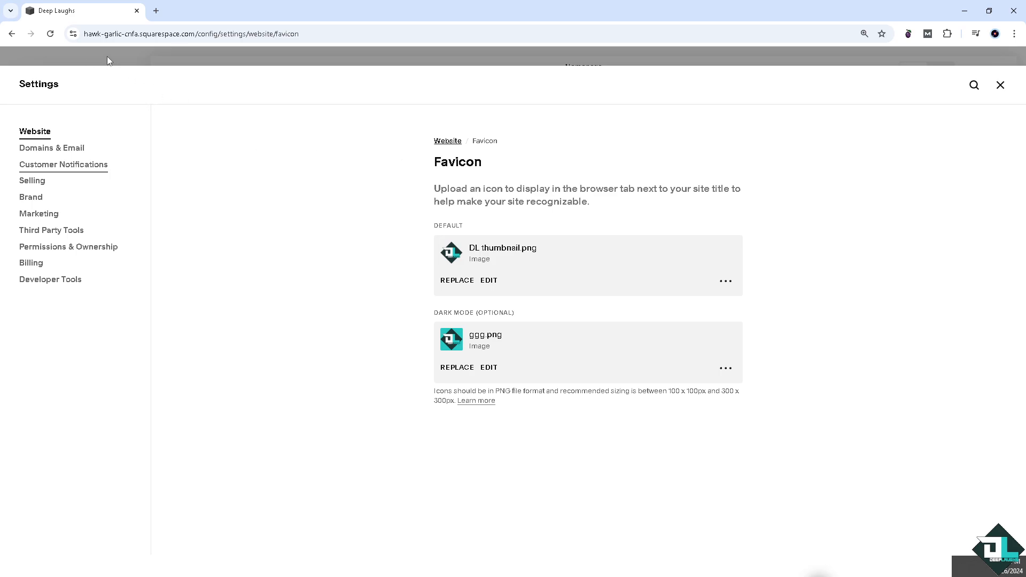
Reload the page to refresh the browser tab's favicon and close the settings, returning to the full-screen site view.
left_click(51, 34)
left_click(1000, 84)
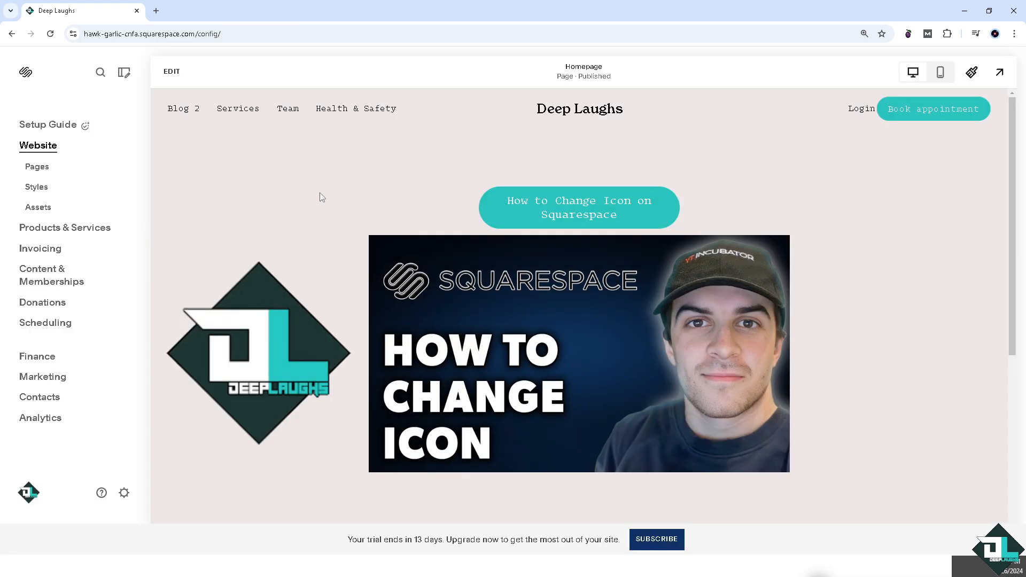
key("F11")
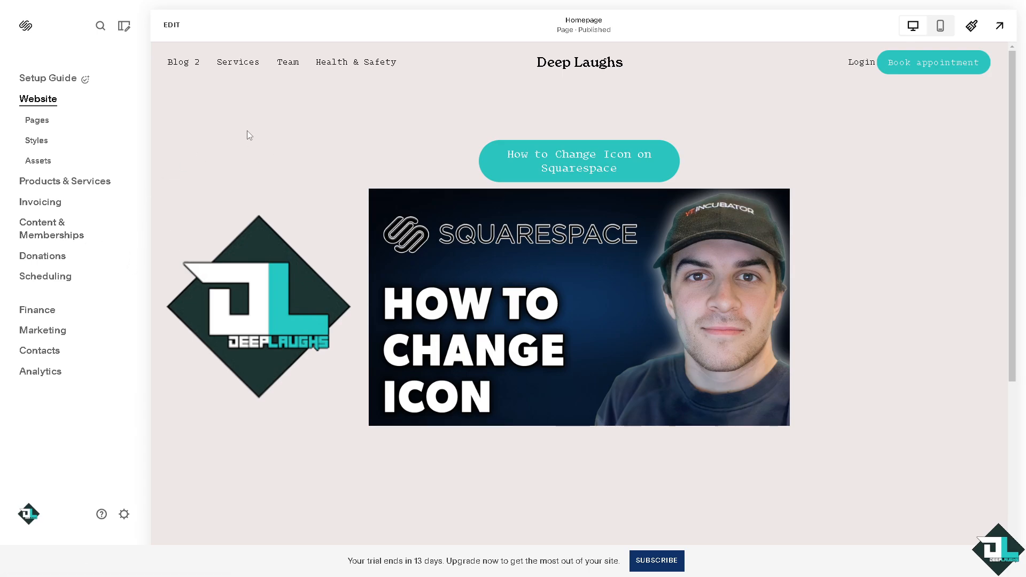
Start editing the homepage and add a code block to its first section.
left_click(171, 27)
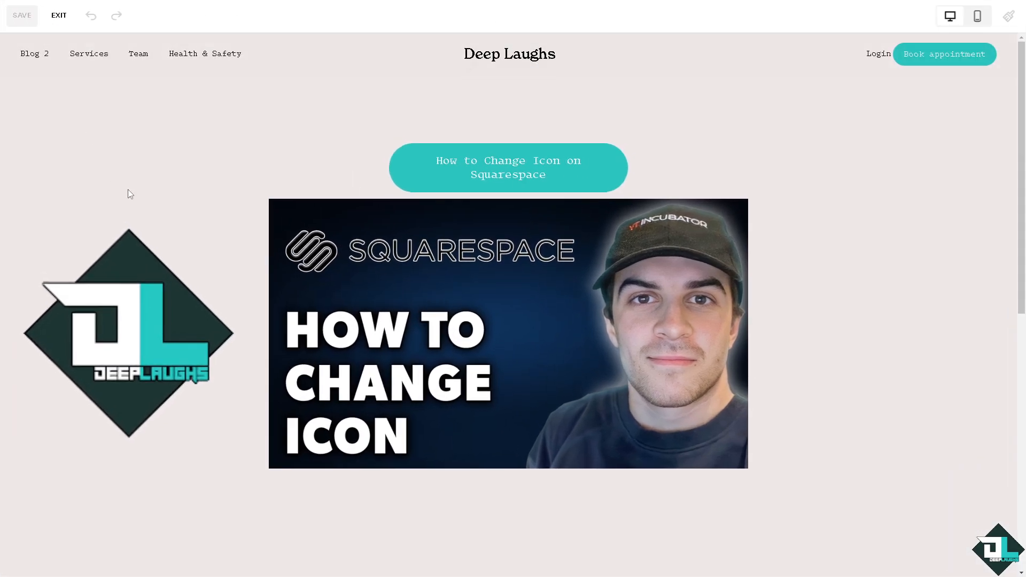
mouse_move(154, 123)
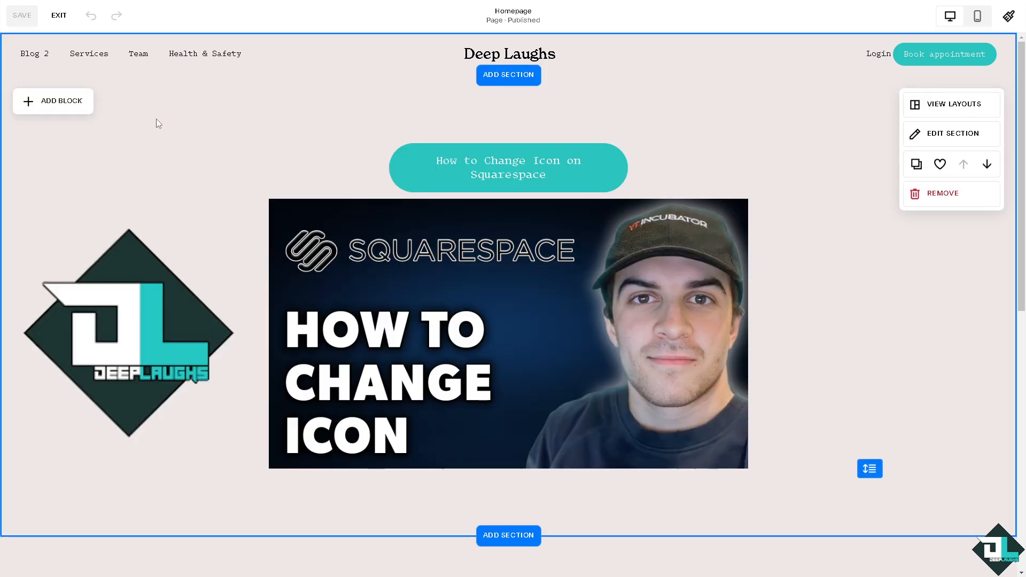
left_click(83, 105)
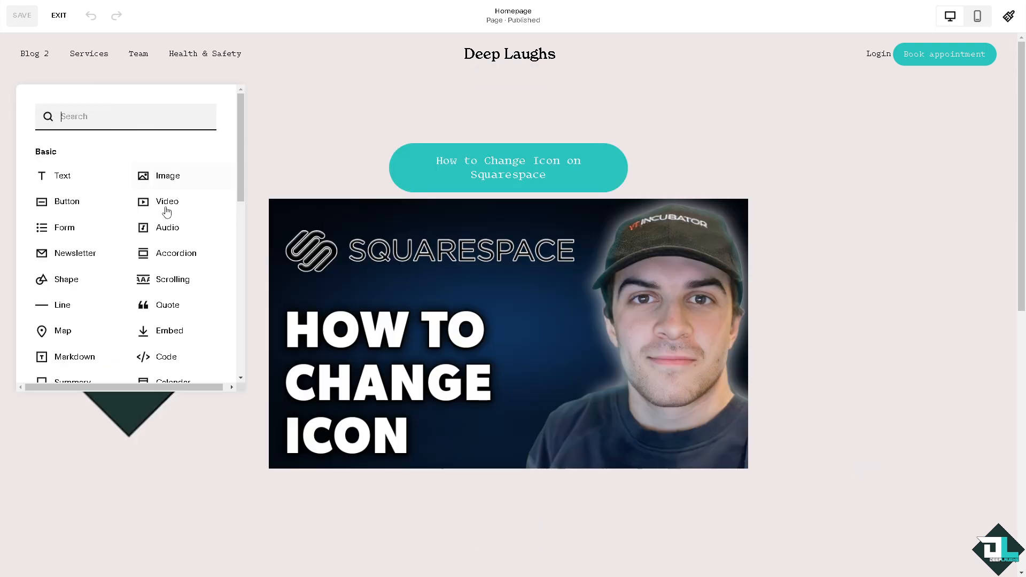
left_click(166, 358)
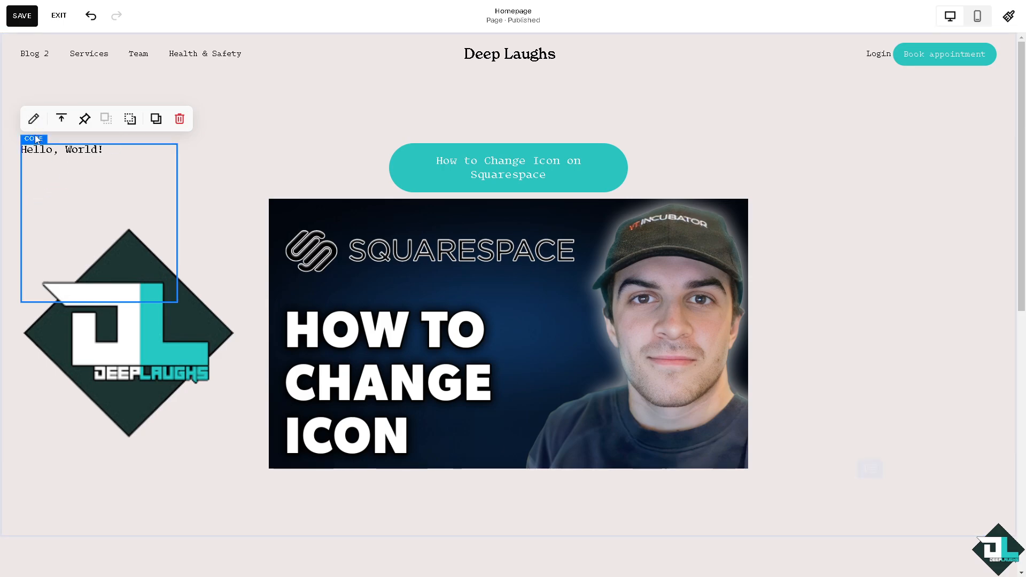
Replace the code block's default HTML with the copied SVG icon markup, 48 wide and 48 high.
left_click(34, 120)
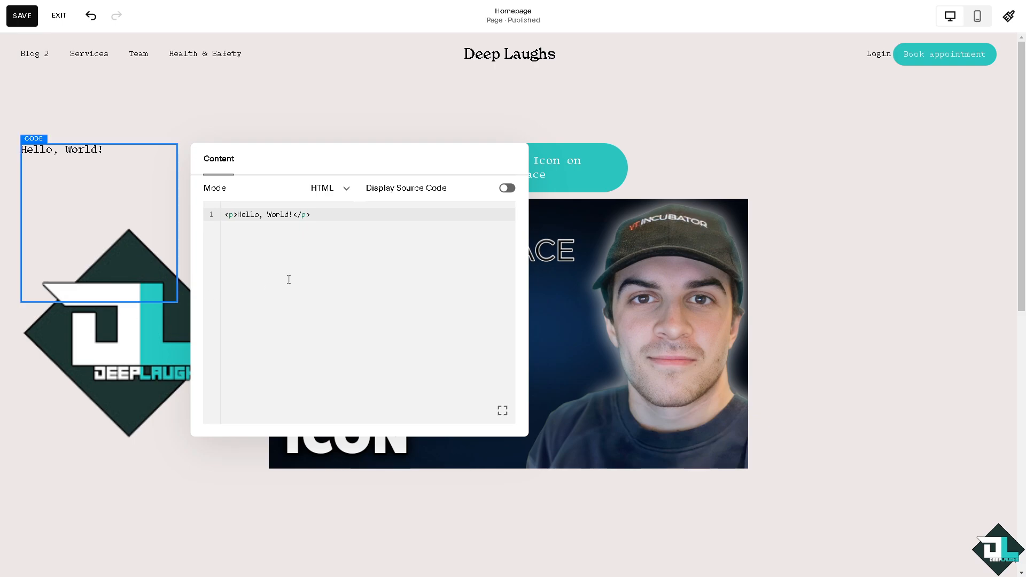
left_click(298, 242)
key("ctrl+a")
key("ctrl+v")
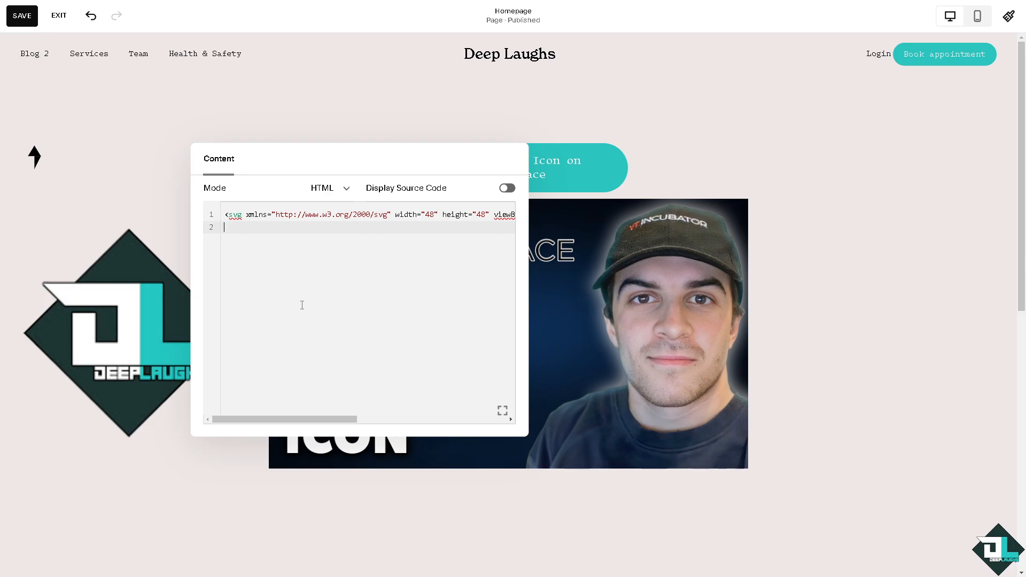
Try displaying the code block's source code, turn that off again, and check the available code modes before closing the editor.
left_click(508, 189)
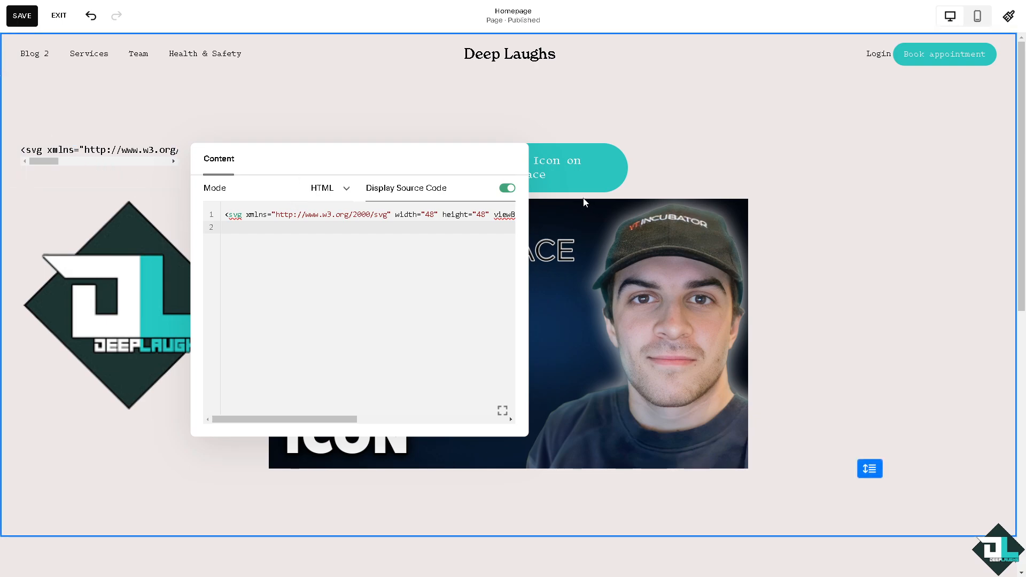
left_click(507, 189)
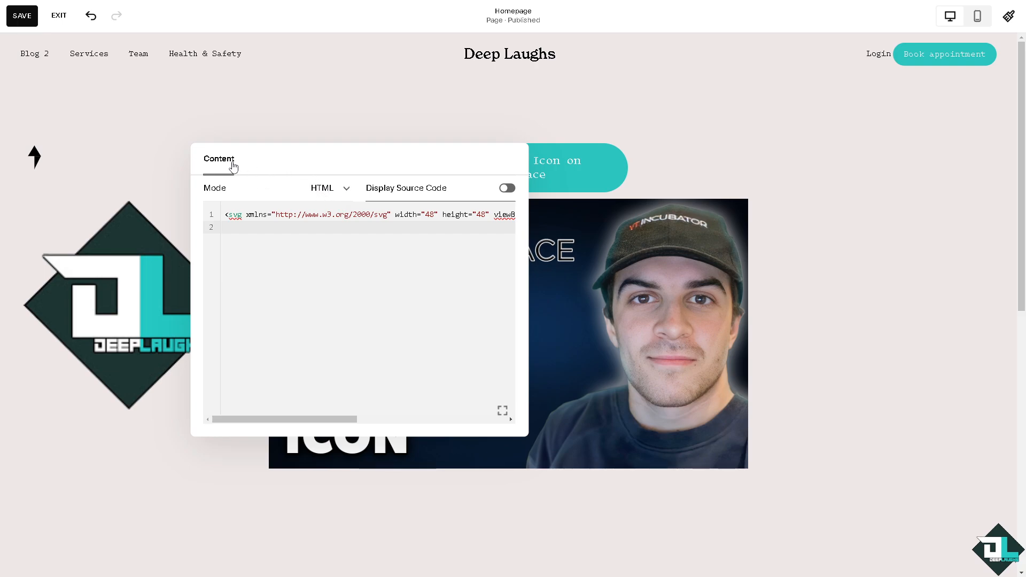
left_click(333, 190)
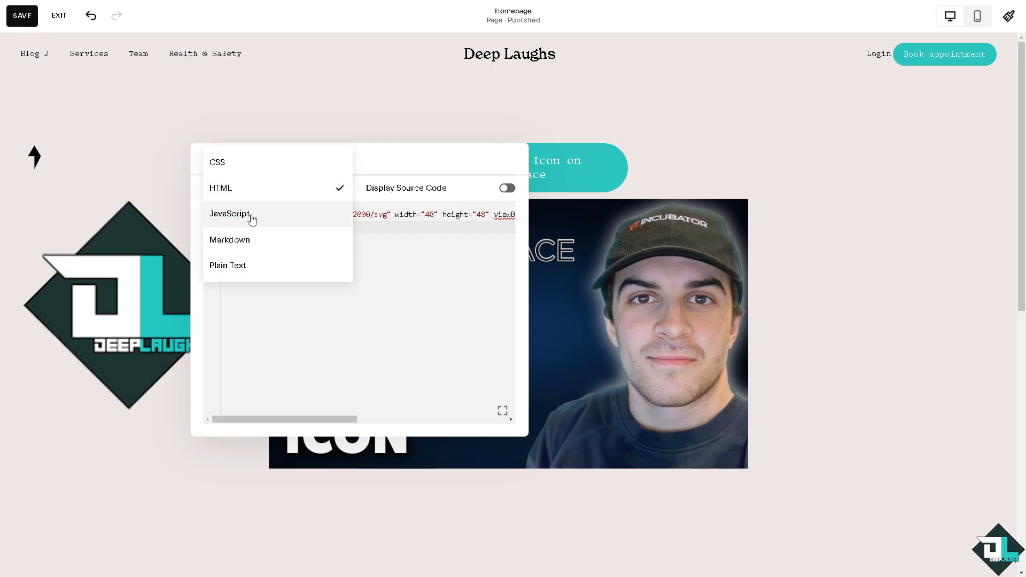
left_click(425, 272)
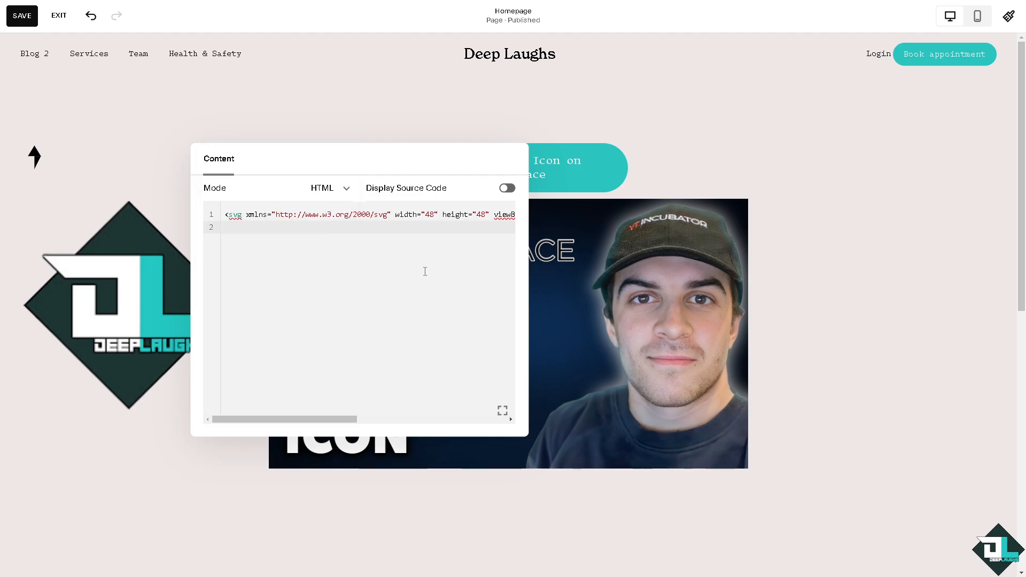
left_click(204, 134)
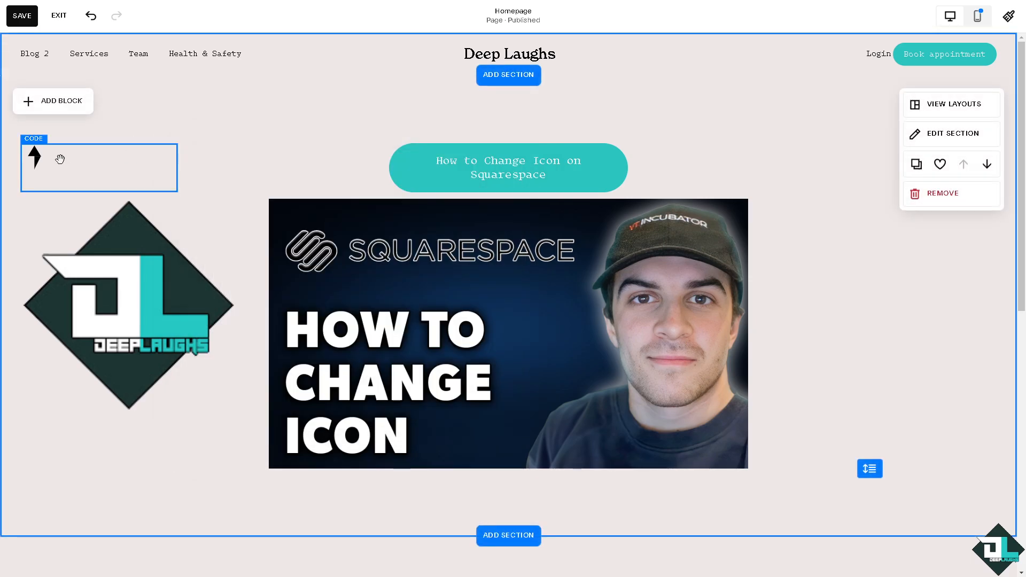
Check the SVG icon block's vertical alignment options and pin the block to the top with a 0px offset.
left_click(59, 161)
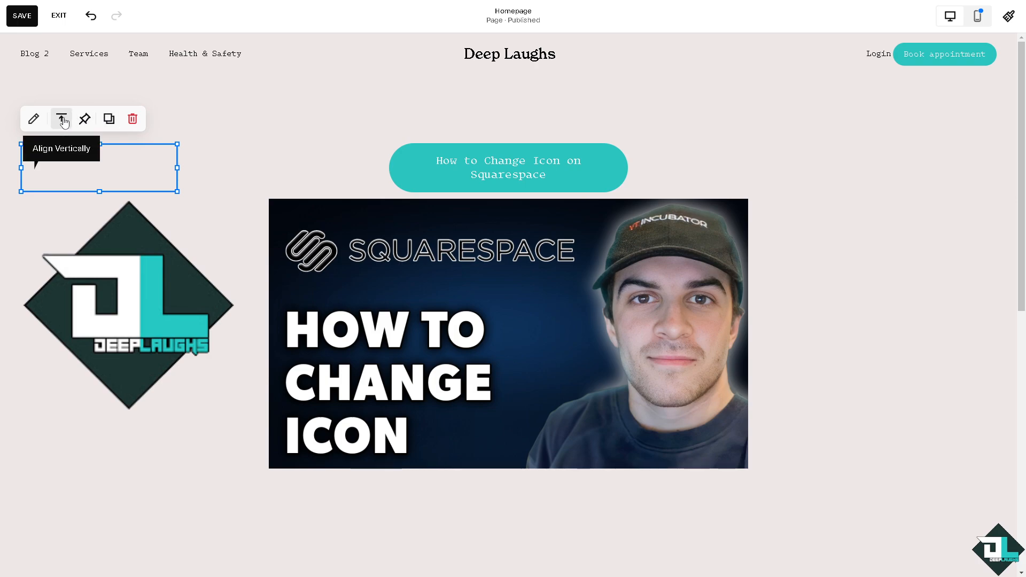
left_click(62, 120)
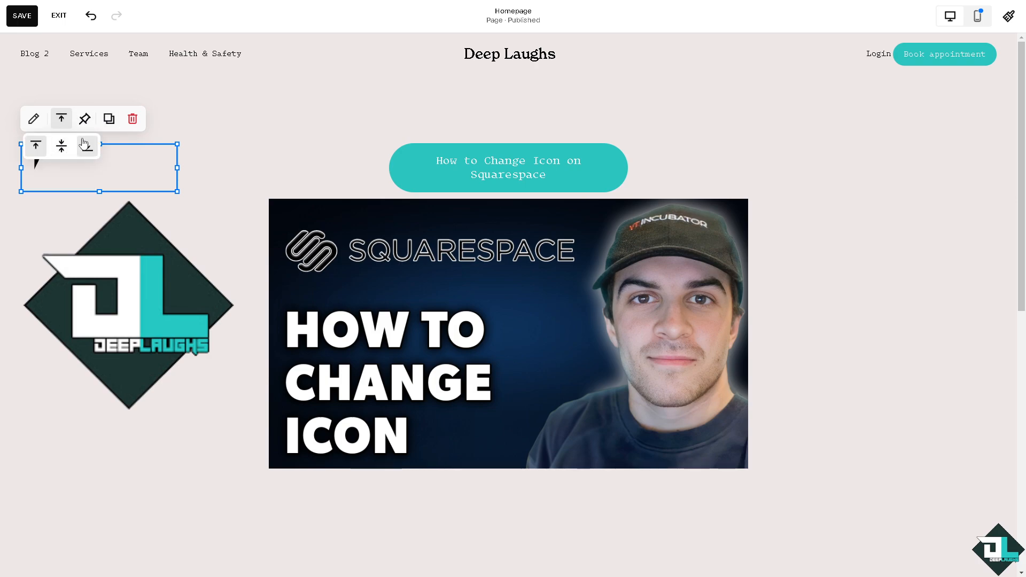
left_click(85, 119)
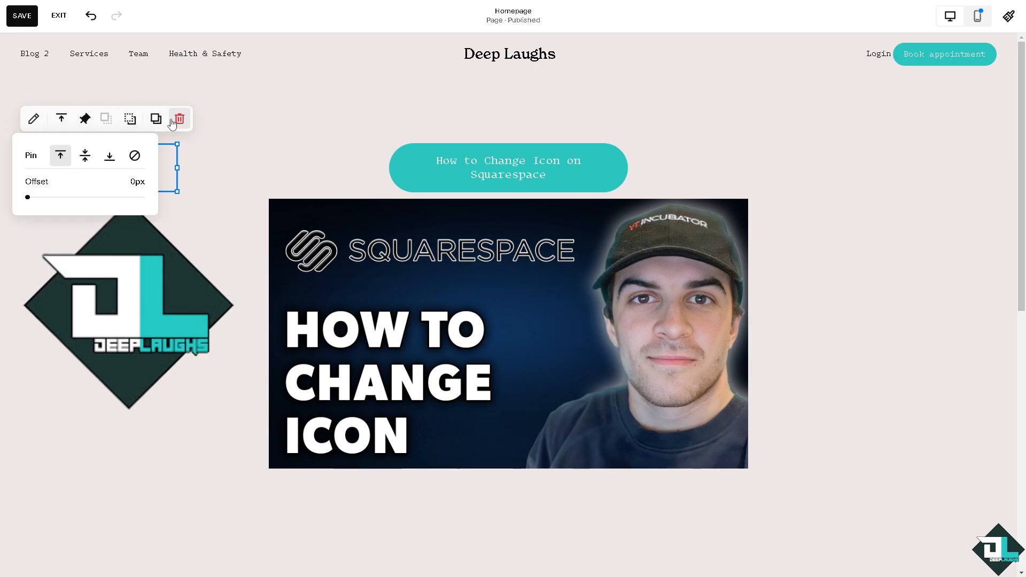
left_click(211, 139)
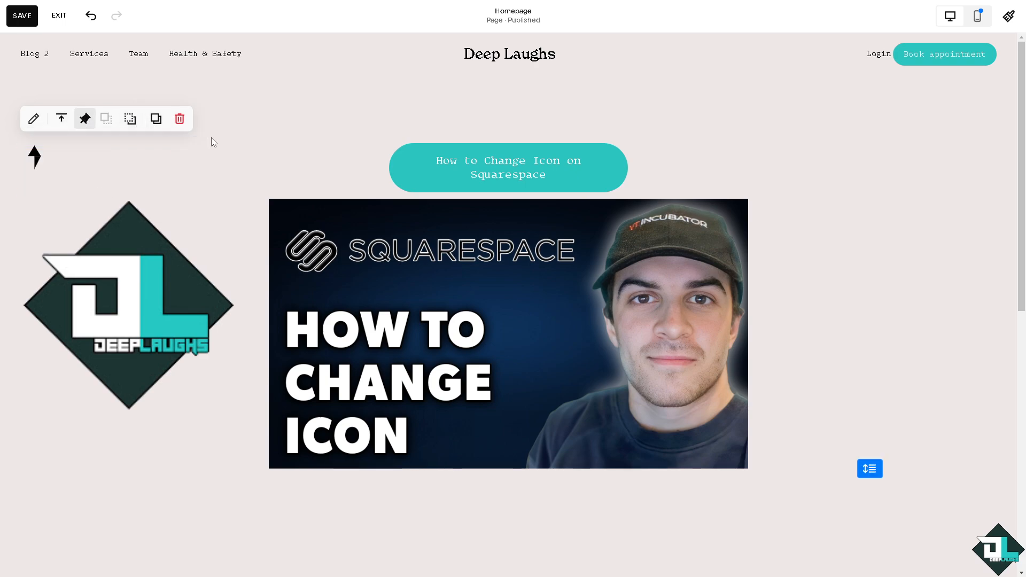
Duplicate the SVG icon block, narrow the copy, place its icon beside the original above the logo, and save the page.
left_click(74, 160)
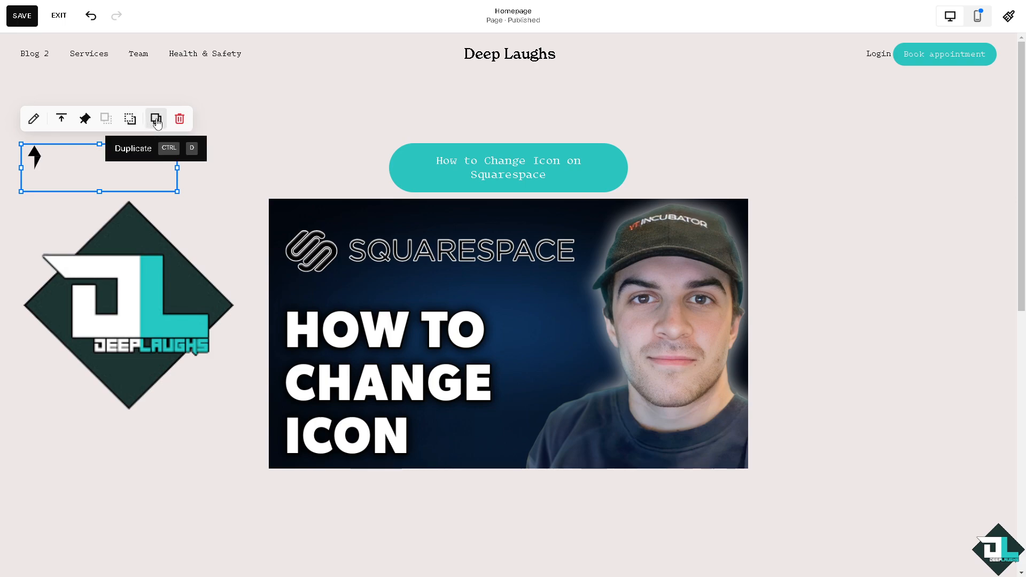
left_click(156, 121)
left_click_drag(143, 192, 134, 187)
left_click_drag(218, 219, 161, 201)
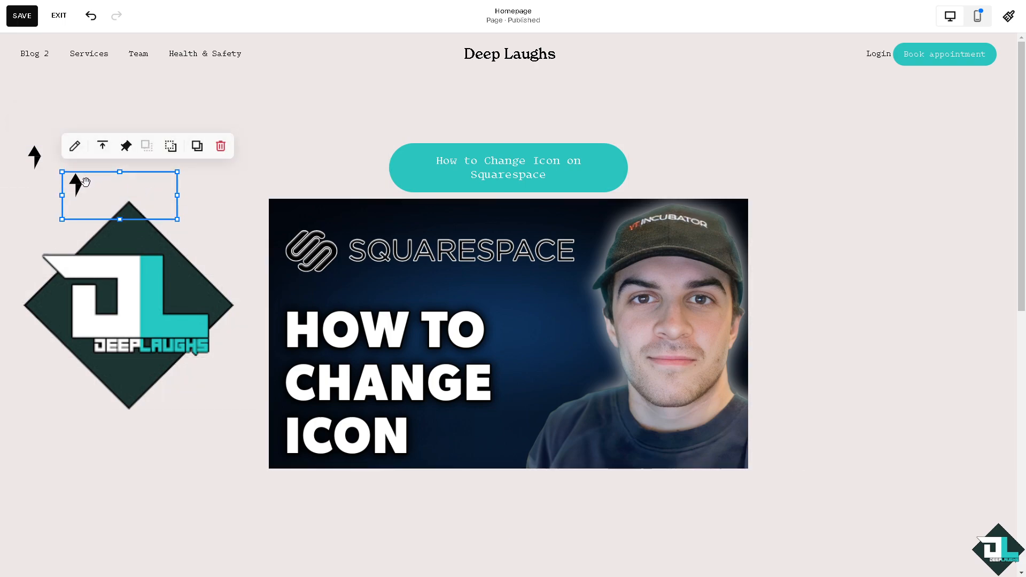
left_click_drag(85, 182, 107, 171)
left_click(257, 111)
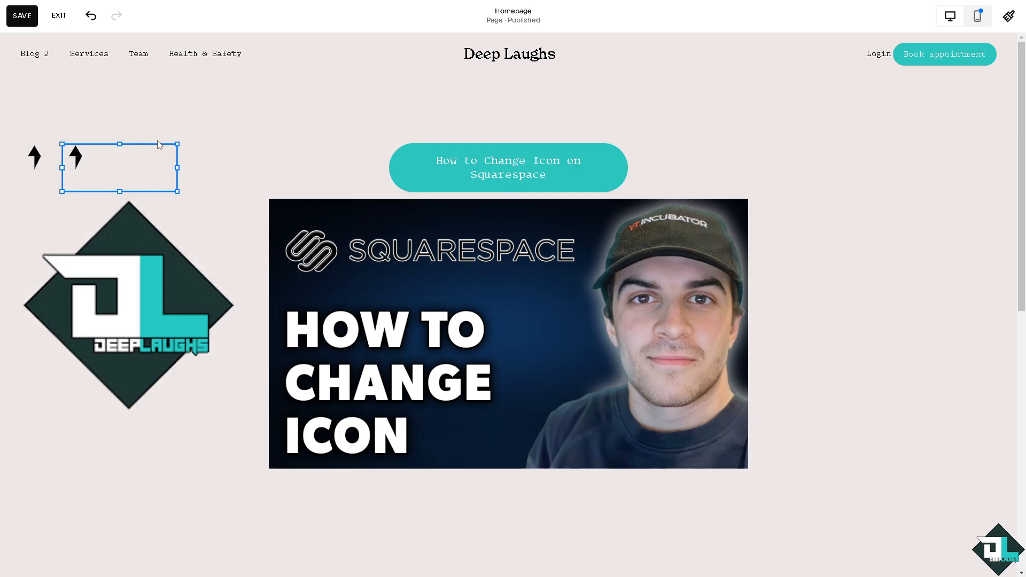
left_click(282, 114)
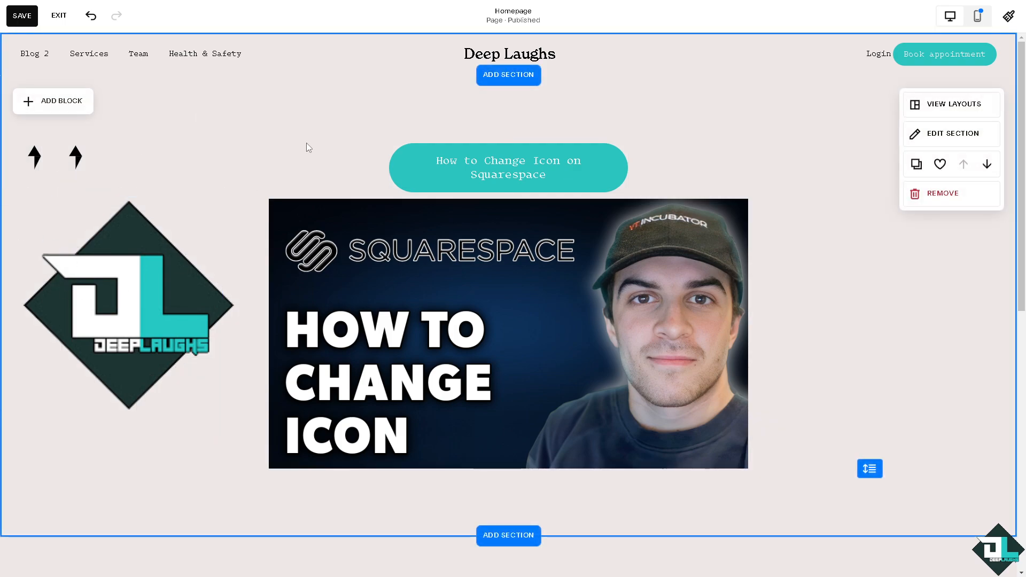
left_click(27, 18)
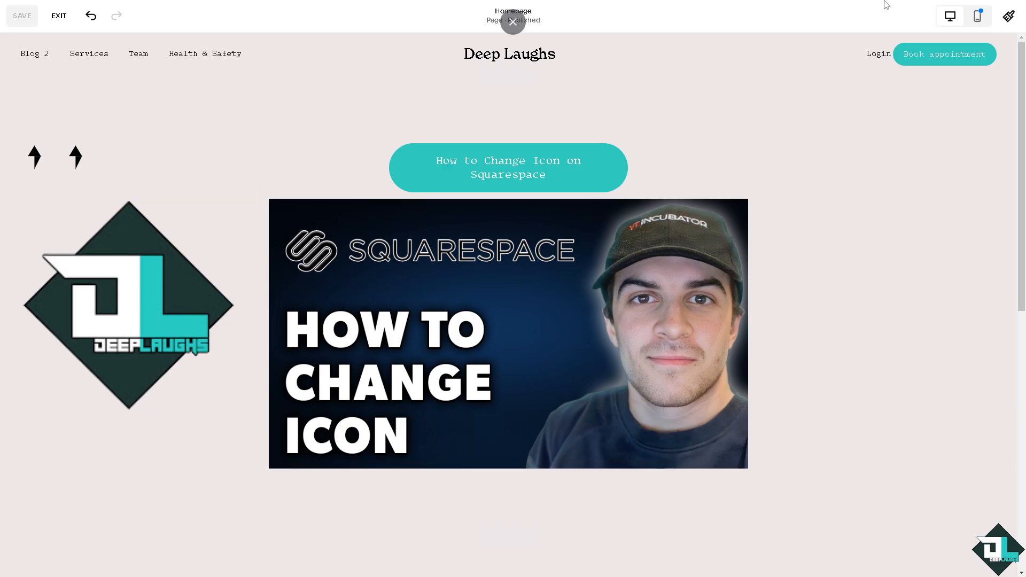
In the mobile layout, shrink both SVG icon blocks and place them side by side at the top of the section.
left_click(976, 17)
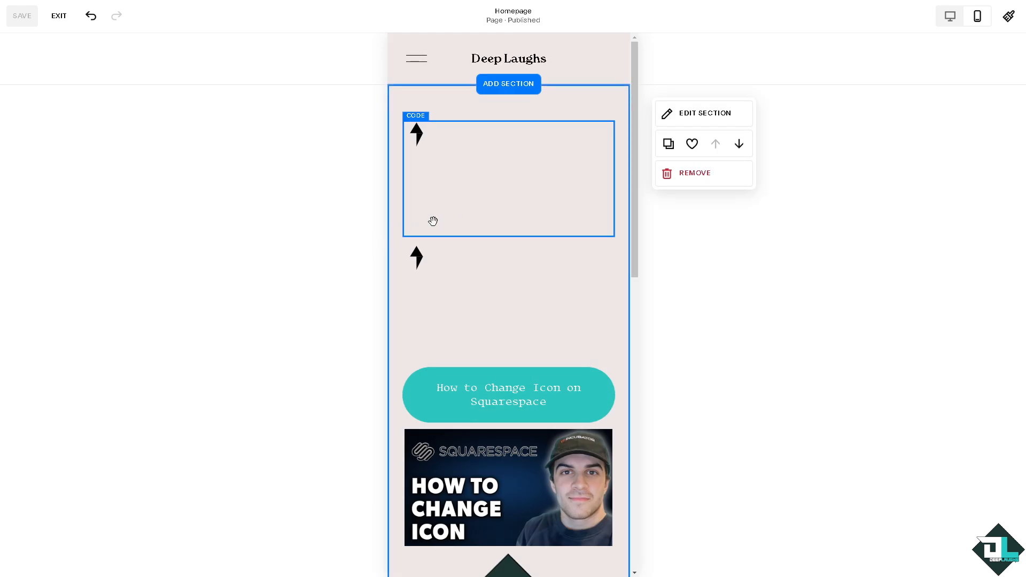
left_click(525, 179)
left_click_drag(607, 235, 465, 162)
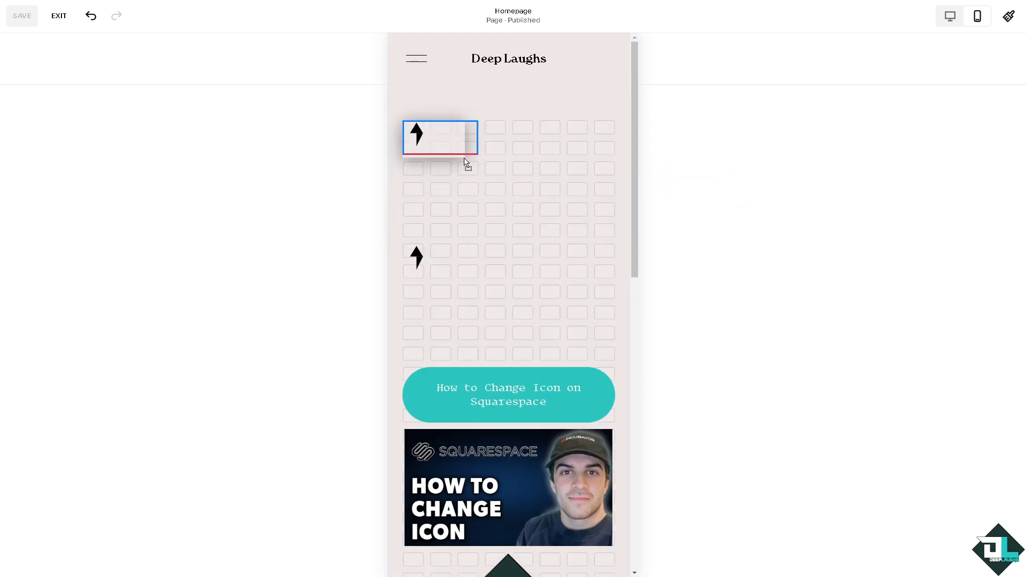
left_click(415, 249)
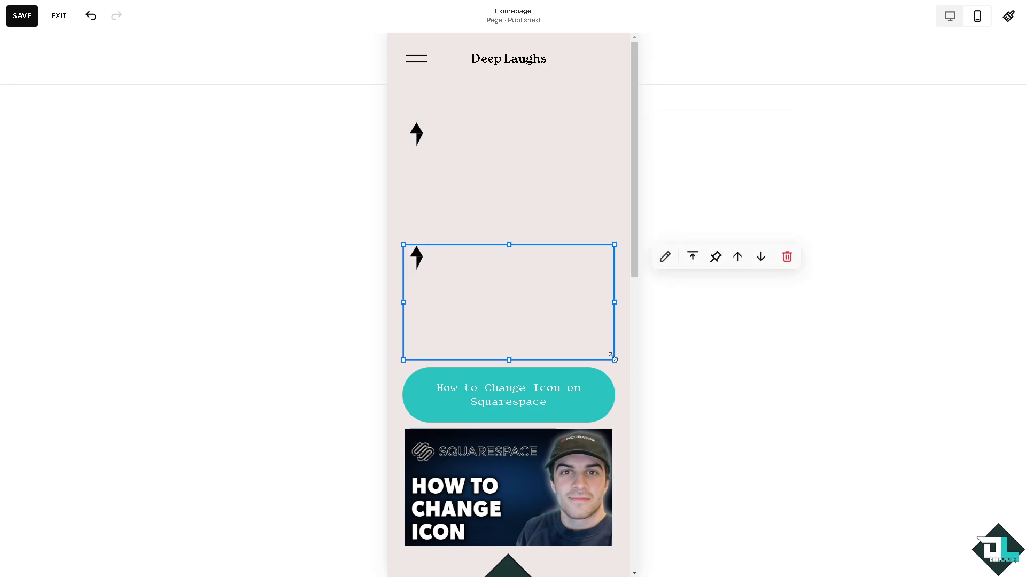
left_click_drag(615, 361, 481, 131)
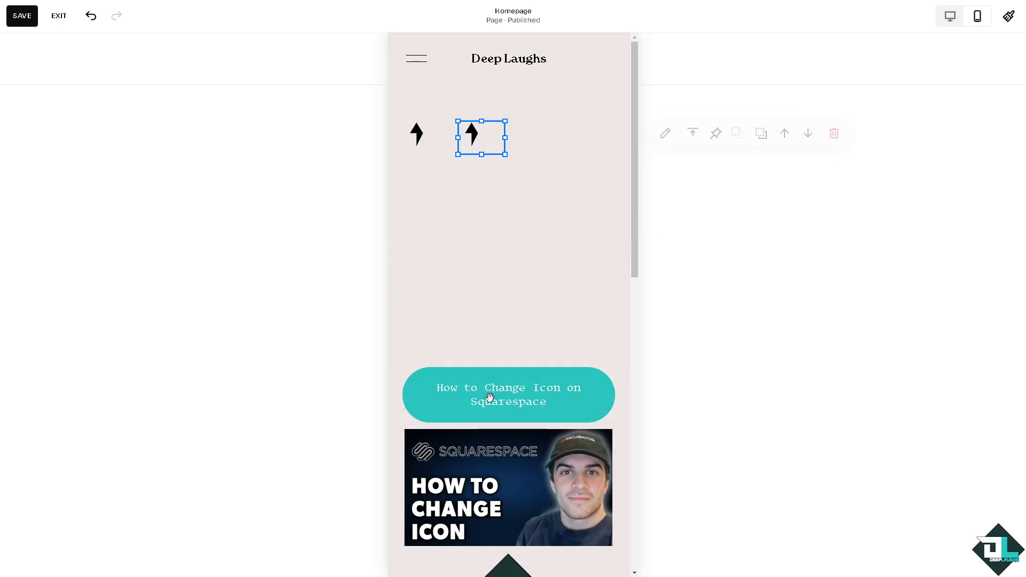
Move the mobile layout's teal button, thumbnail image and logo up to stack directly below the icons, and save the page.
left_click_drag(512, 388, 512, 183)
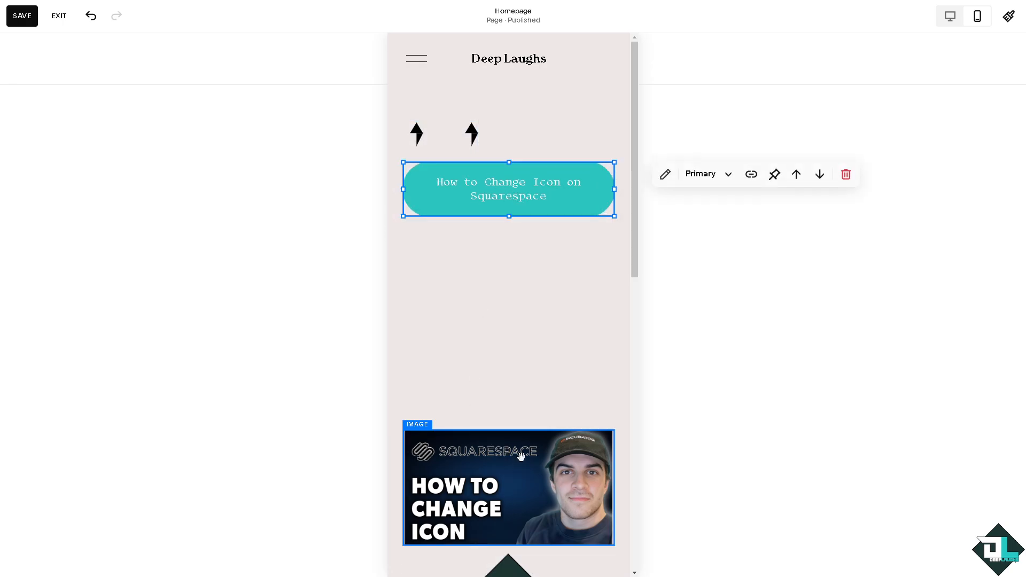
left_click_drag(518, 460, 516, 265)
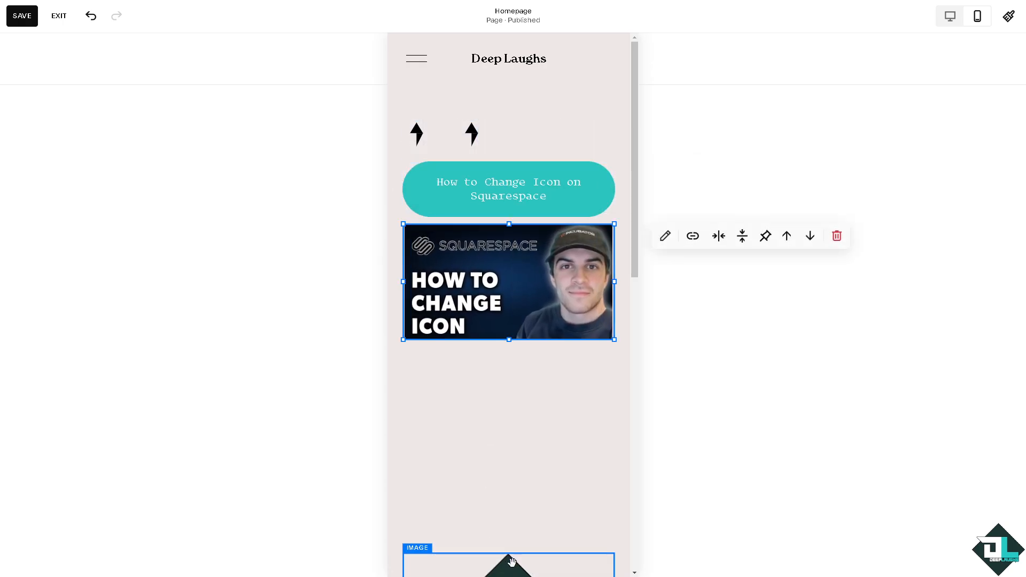
left_click_drag(511, 559, 511, 334)
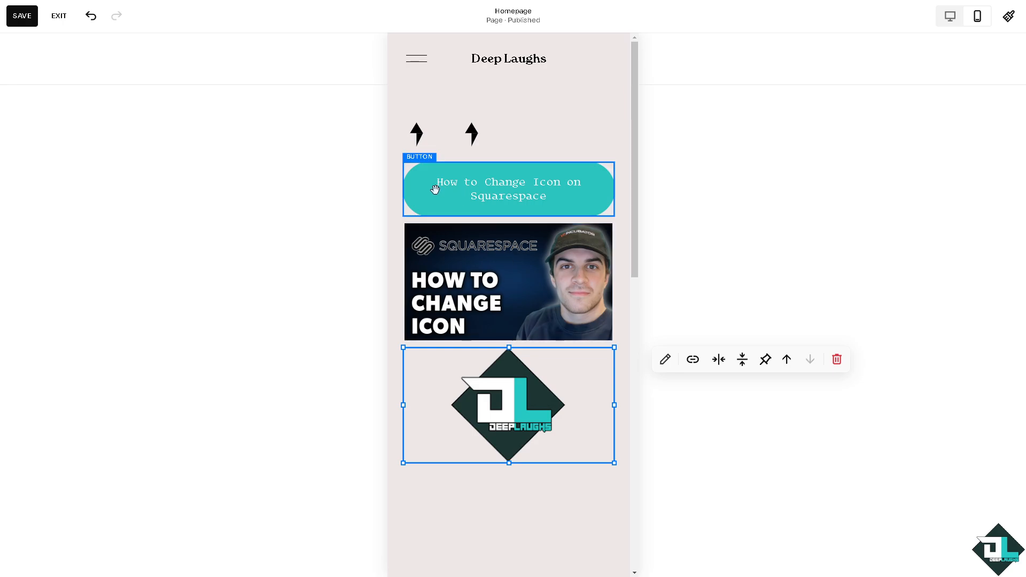
left_click(19, 17)
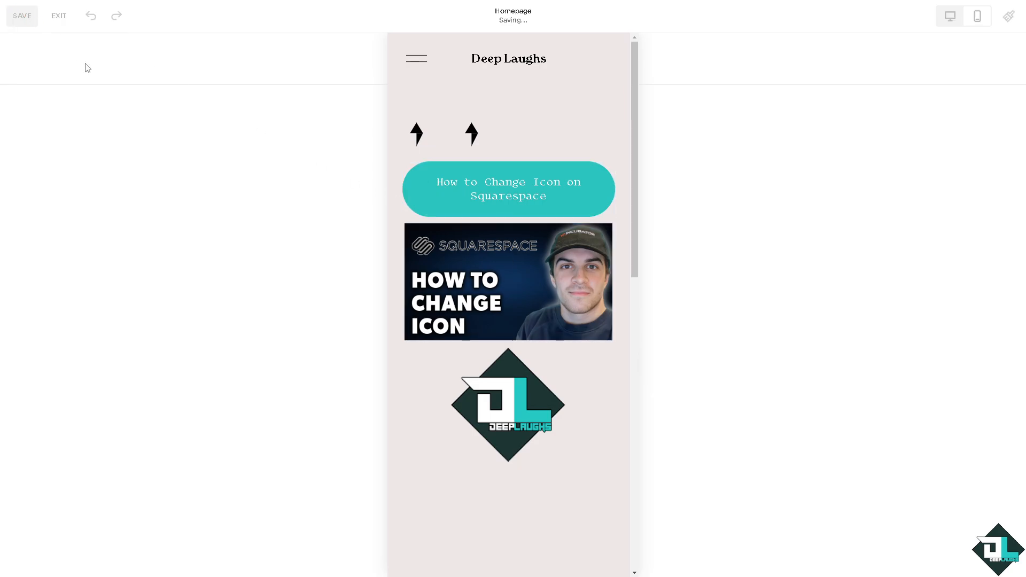